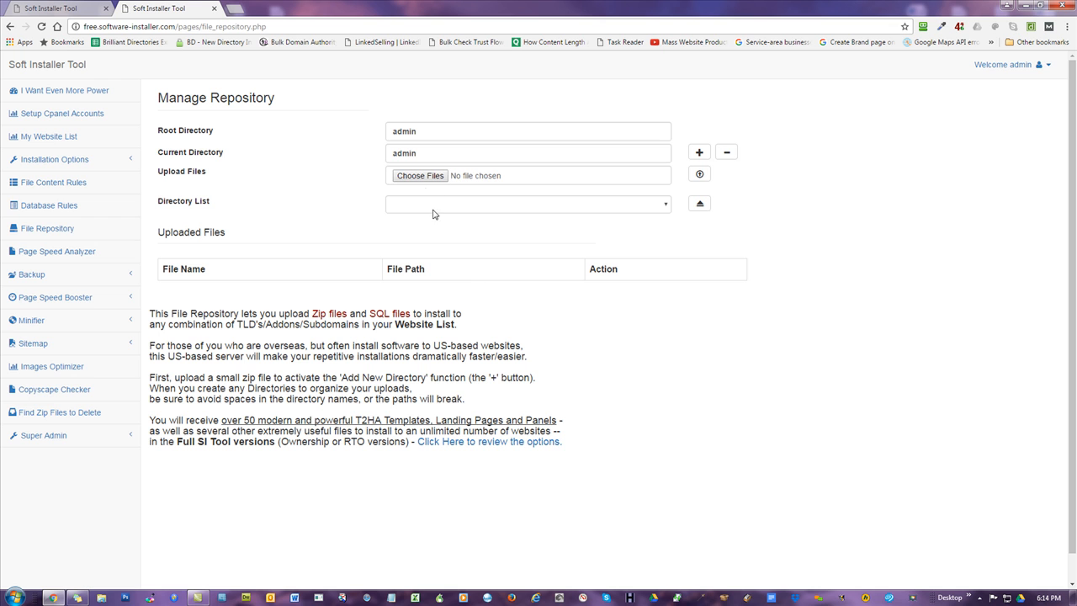
Step: Look over the installation options and the root directory, current directory and directory list fields of the repository
{"action": "left_click", "coordinate": [476, 209]}
{"action": "left_click", "coordinate": [483, 210]}
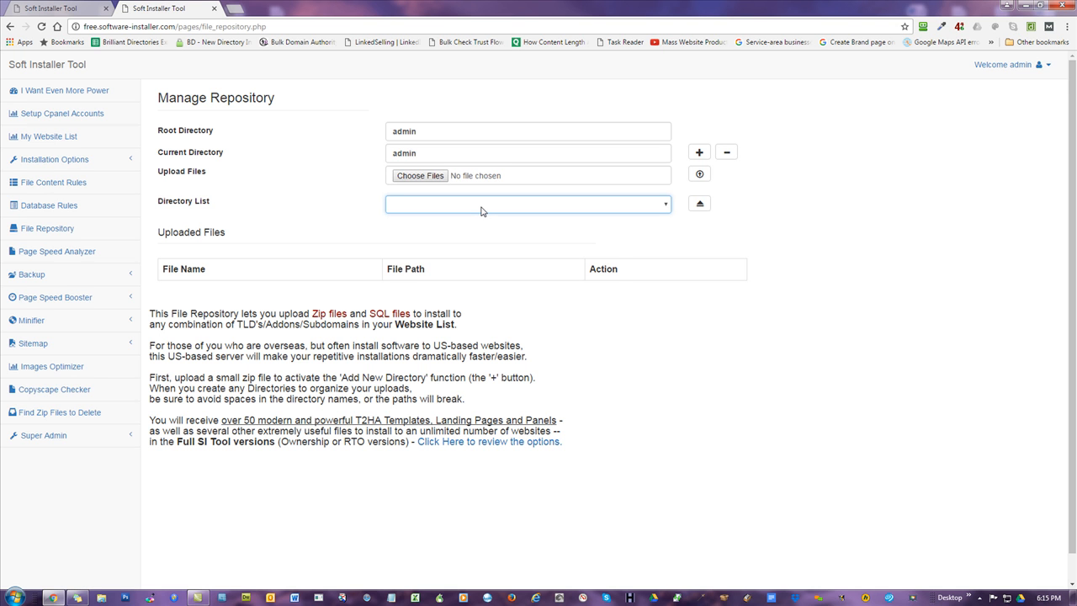
{"action": "left_click", "coordinate": [64, 159]}
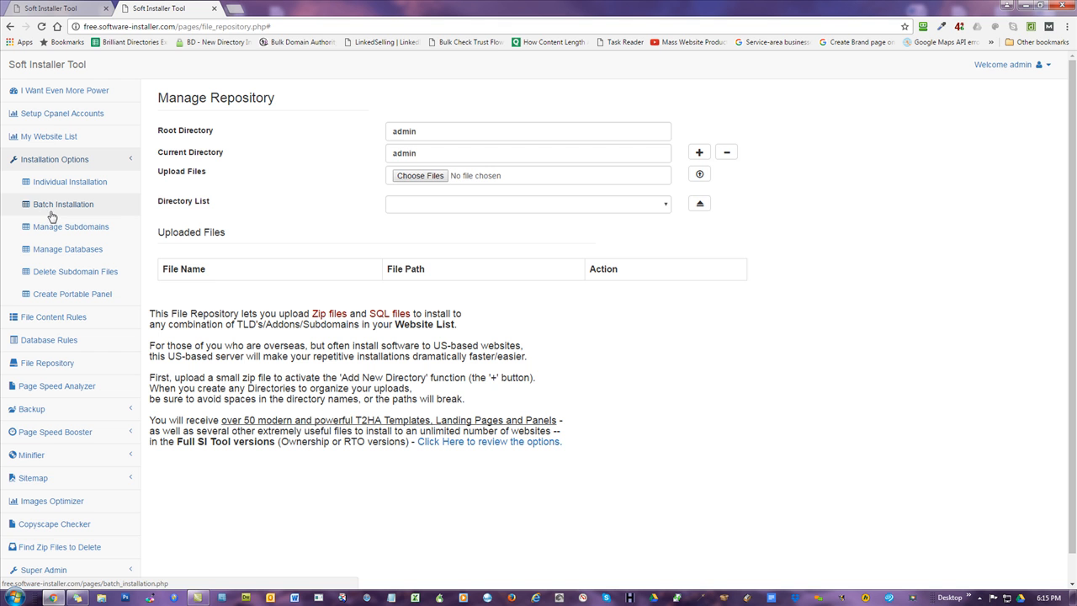
{"action": "left_click", "coordinate": [72, 160]}
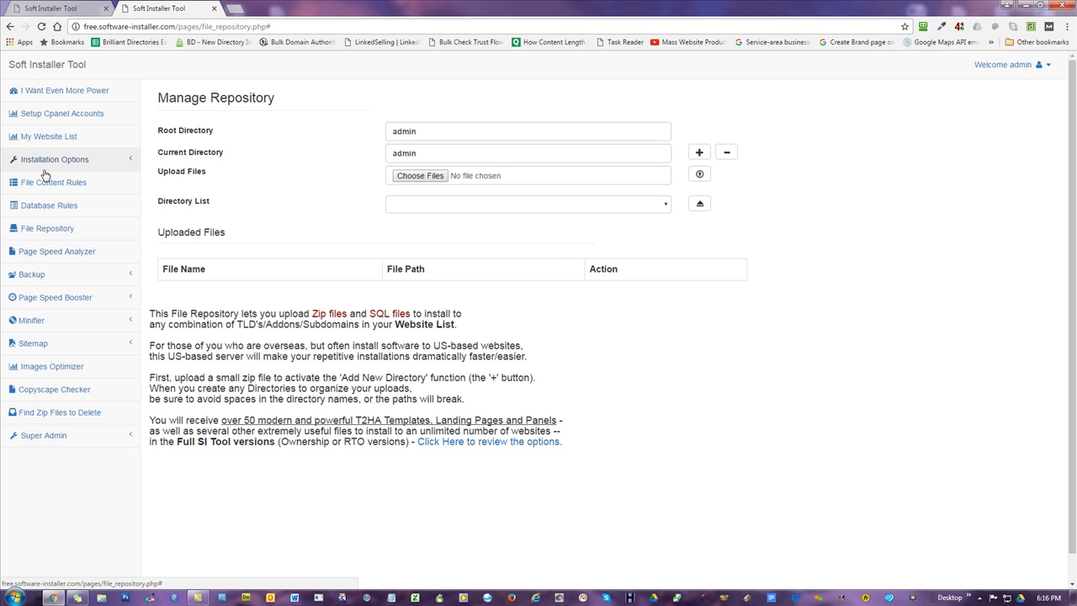
{"action": "left_click", "coordinate": [438, 206]}
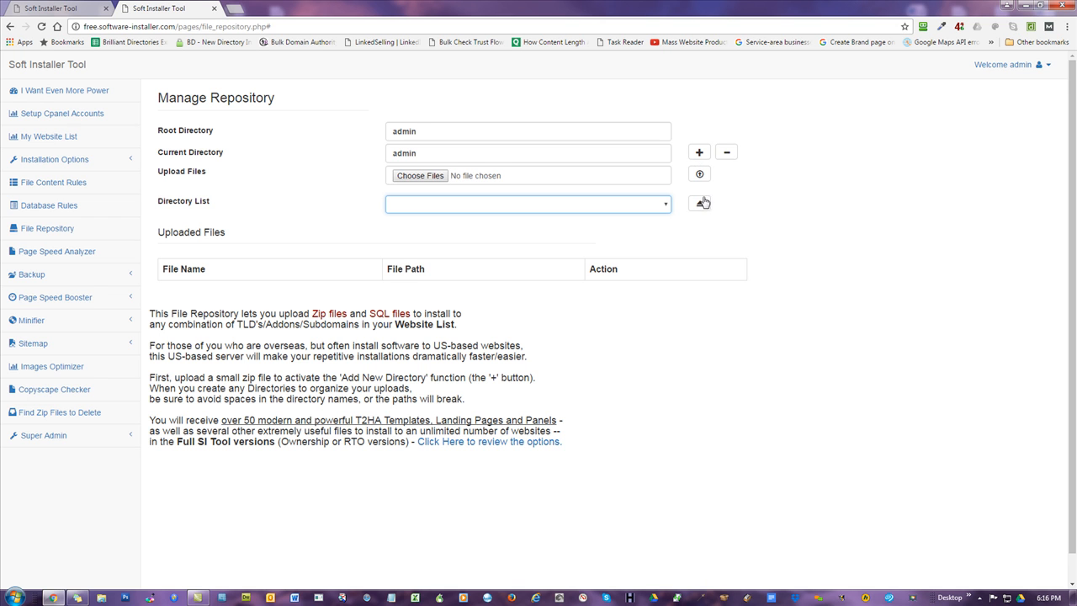
{"action": "double_click", "coordinate": [418, 128]}
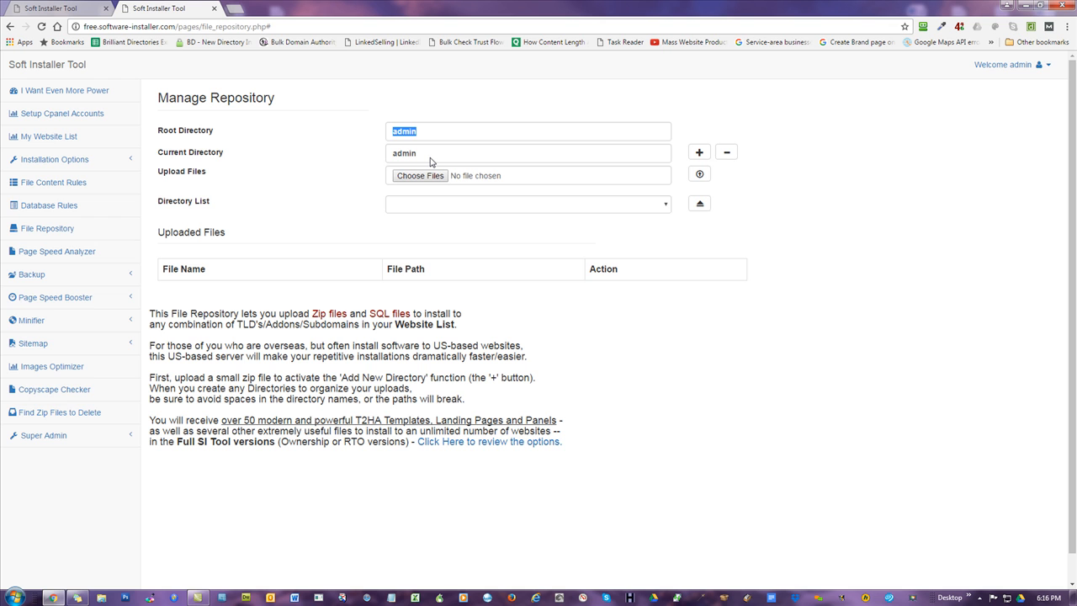
{"action": "double_click", "coordinate": [402, 155]}
{"action": "left_click", "coordinate": [444, 154]}
{"action": "left_click", "coordinate": [439, 206]}
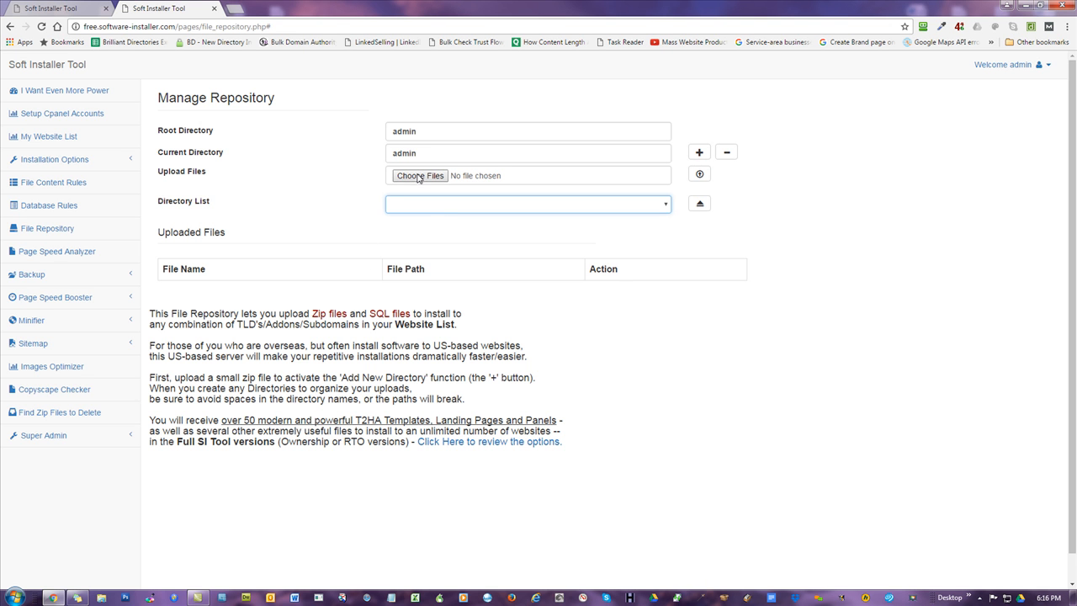
Step: Shrink the browser window from full screen so the desktop files are accessible beside the repository page
{"action": "double_click", "coordinate": [330, 5]}
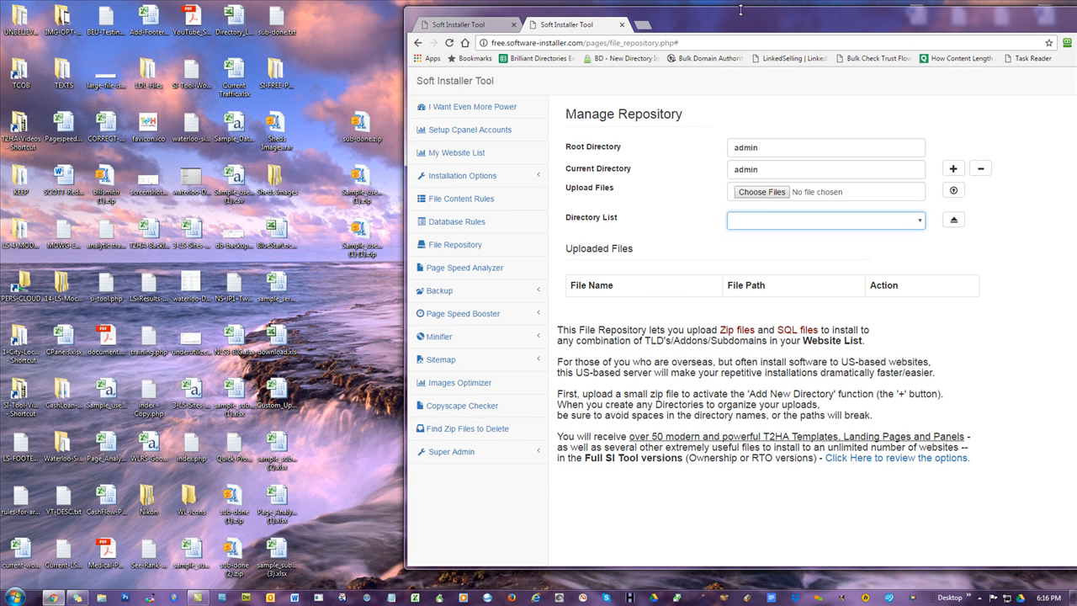
{"action": "left_click", "coordinate": [361, 128]}
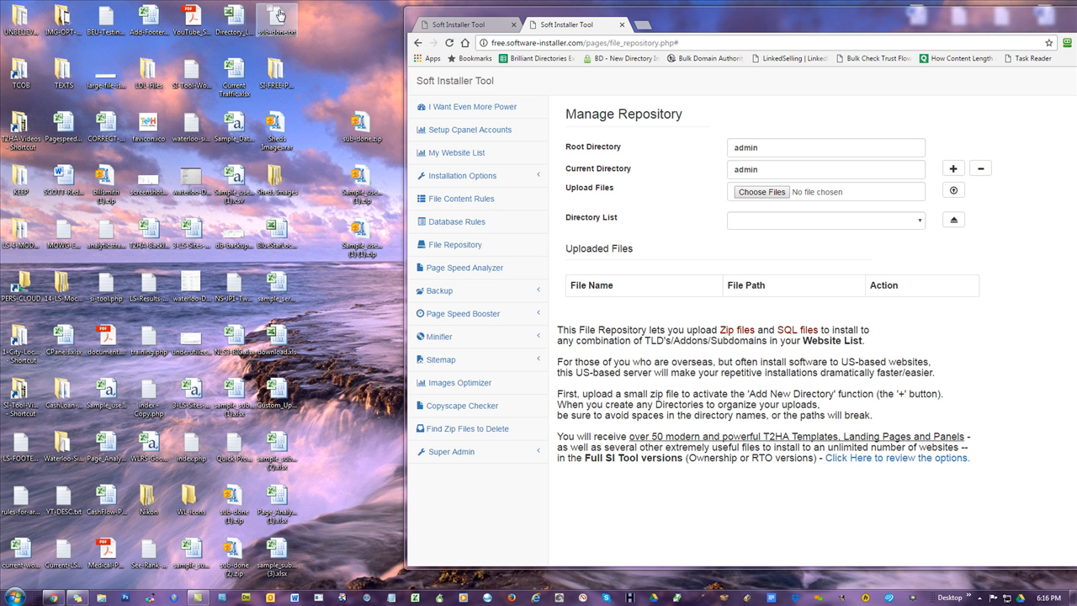
{"action": "left_click", "coordinate": [478, 176]}
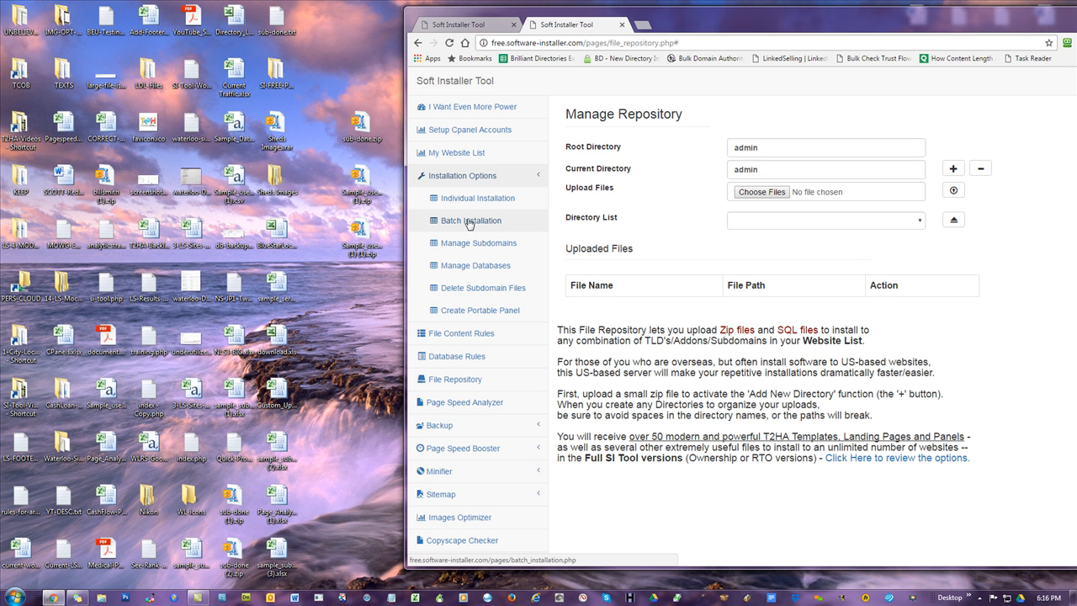
{"action": "left_click", "coordinate": [464, 176]}
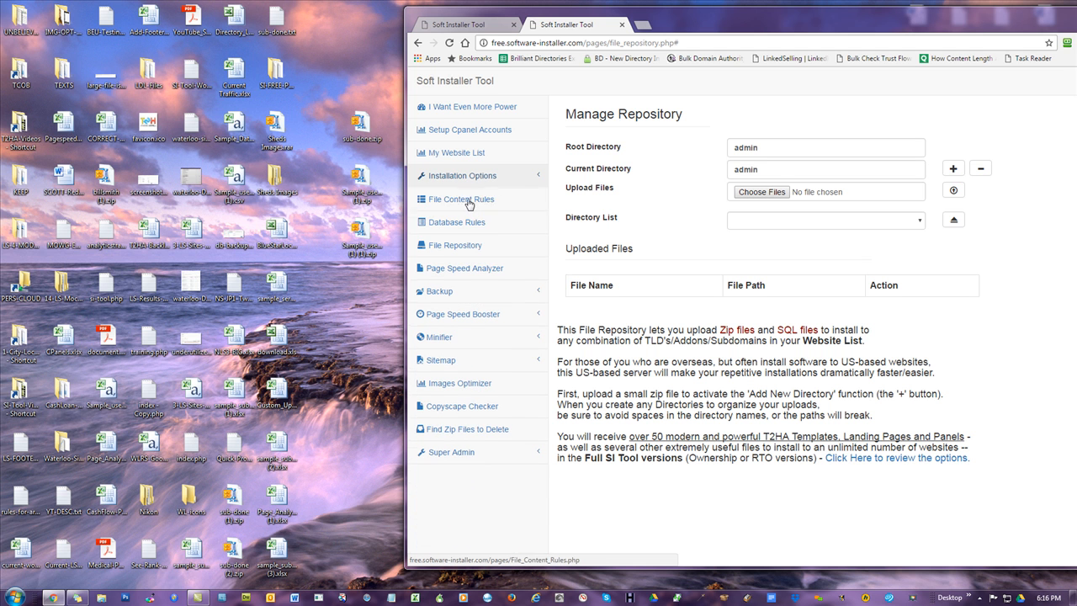
{"action": "left_click", "coordinate": [314, 53]}
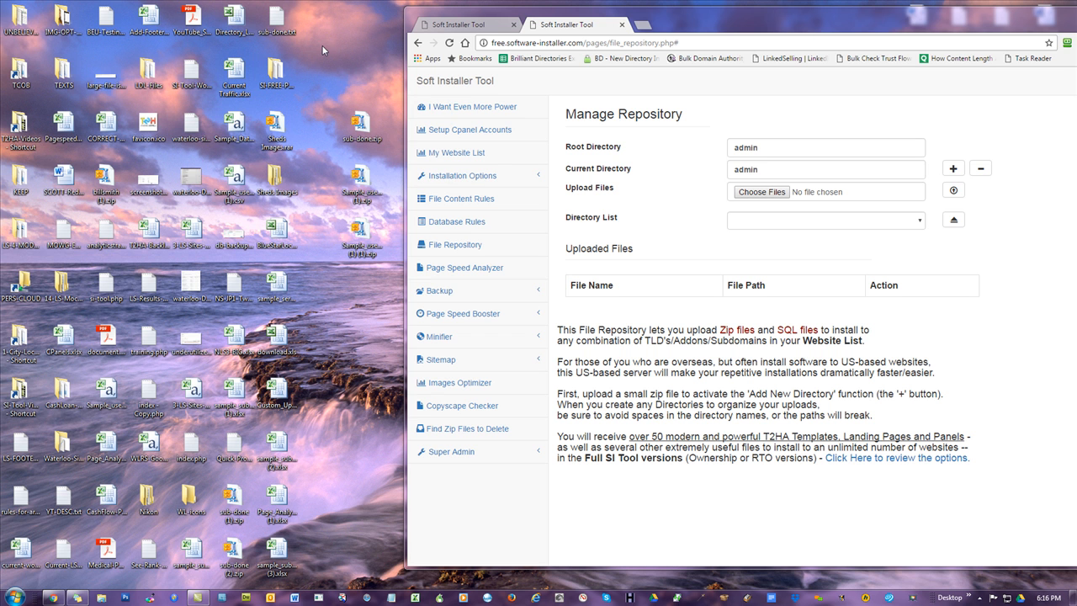
Step: Open sub-done.txt from the desktop, review its text and close it
{"action": "double_click", "coordinate": [276, 19]}
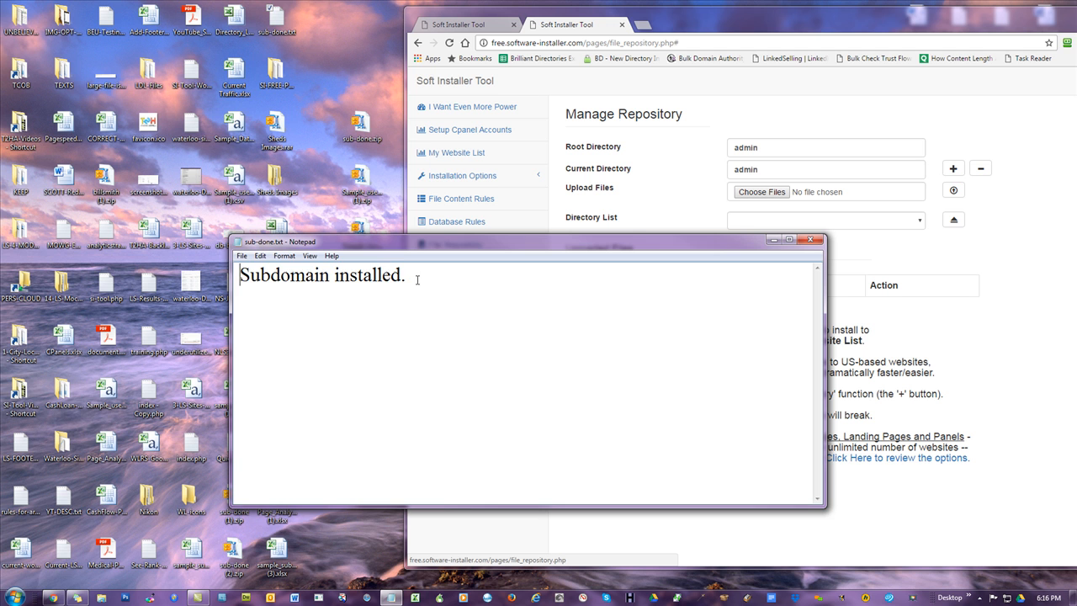
{"action": "key", "text": "ctrl+a"}
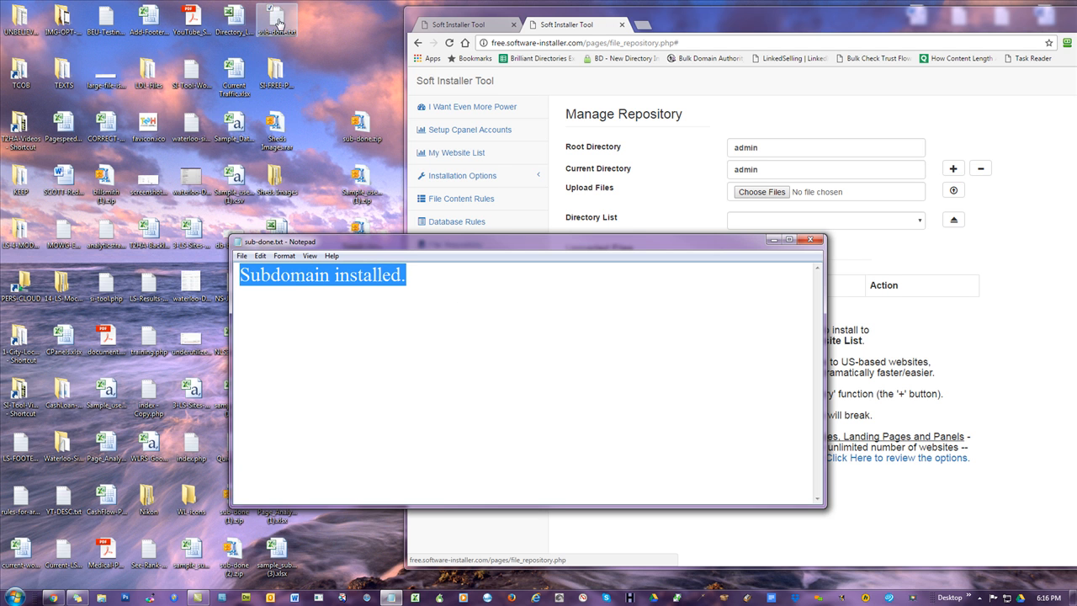
{"action": "left_click", "coordinate": [613, 266]}
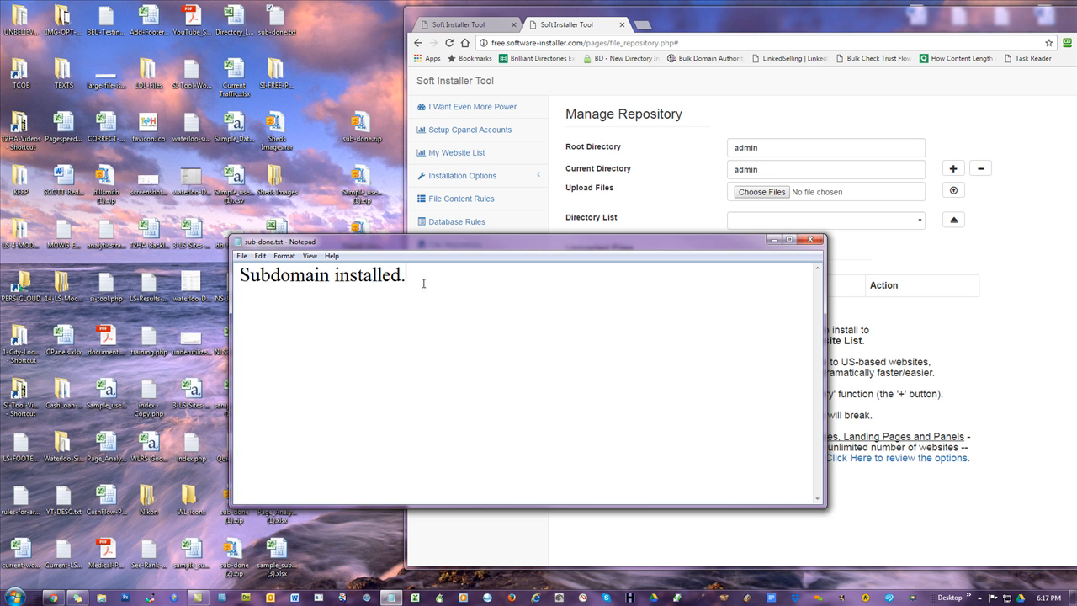
{"action": "left_click", "coordinate": [811, 239]}
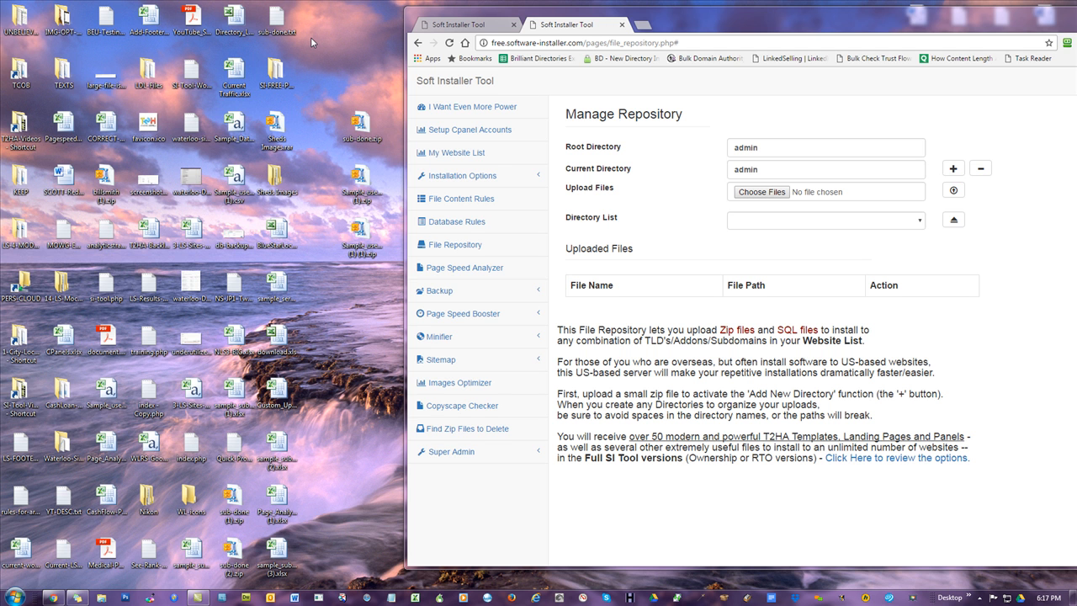
Step: Compress sub-done.txt into sub-done.zip with WinZip and move the archive farther from the other zip files on the desktop
{"action": "right_click", "coordinate": [275, 17]}
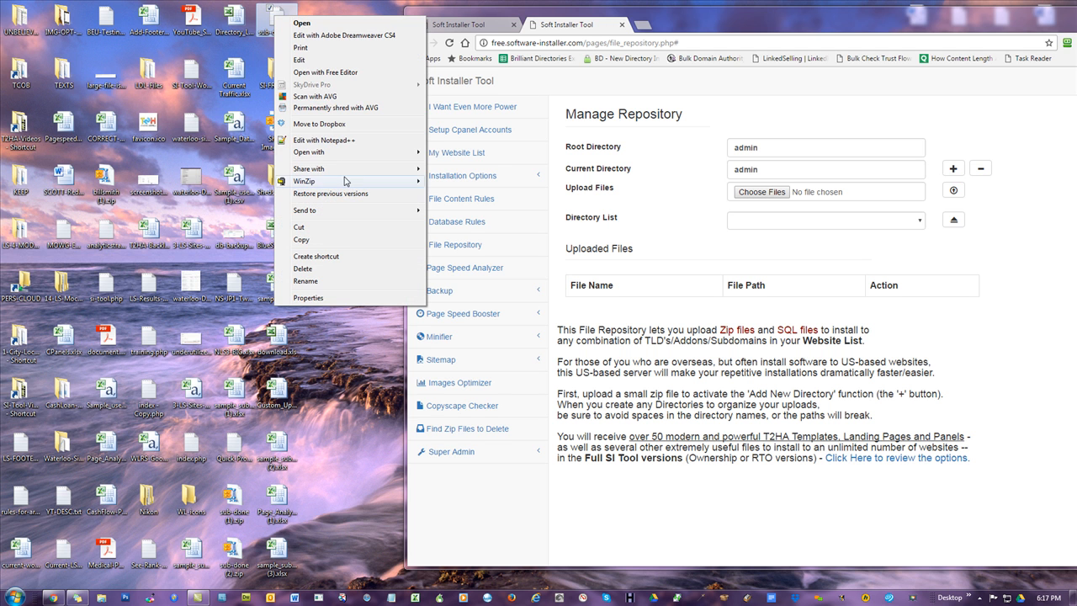
{"action": "mouse_move", "coordinate": [330, 184]}
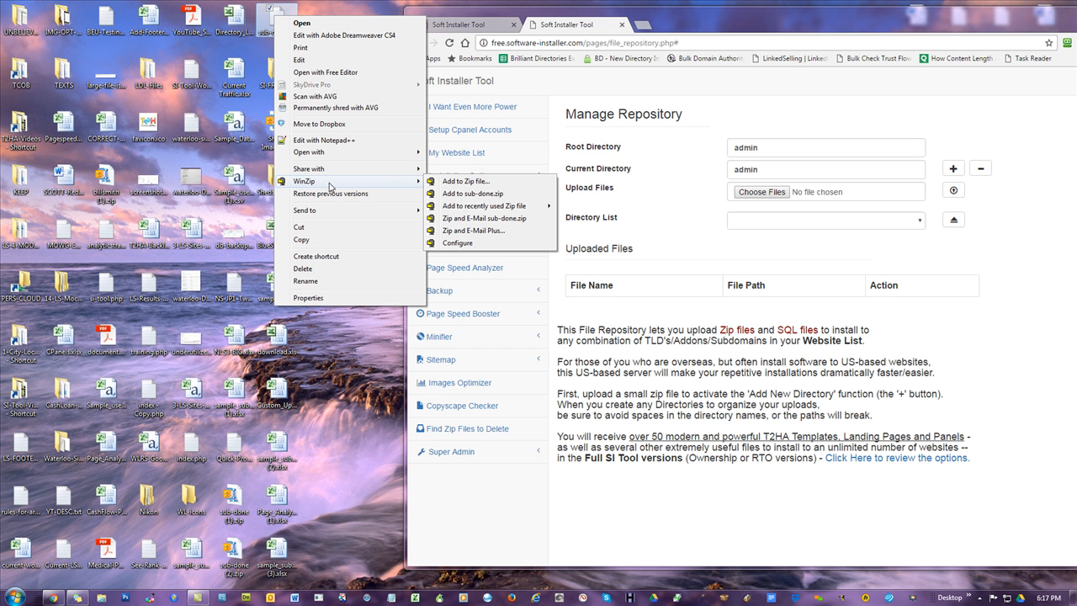
{"action": "left_click", "coordinate": [493, 194]}
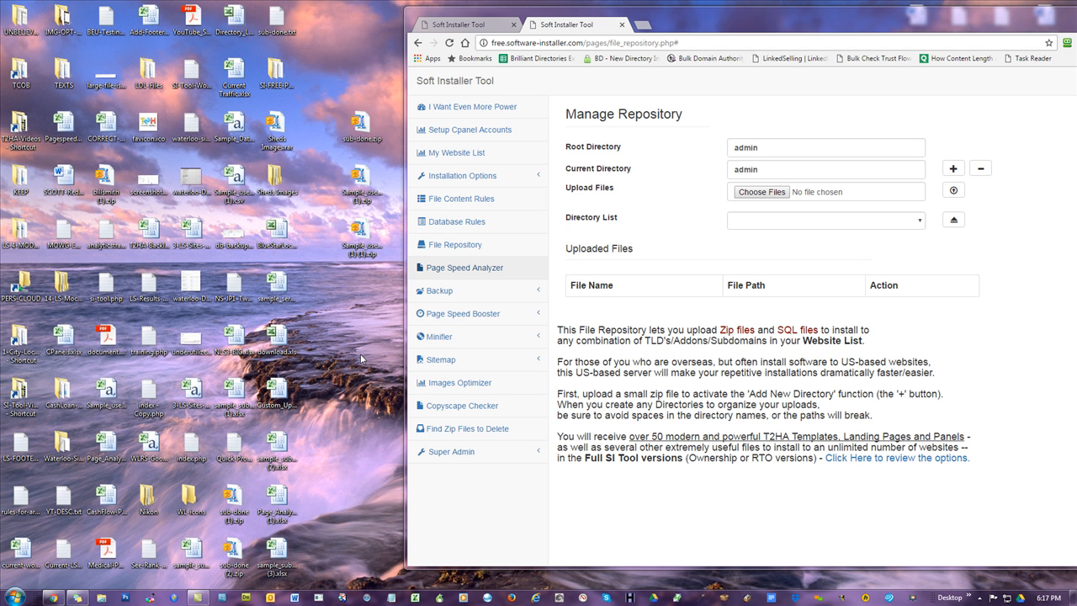
{"action": "left_click_drag", "start_coordinate": [360, 125], "coordinate": [360, 91]}
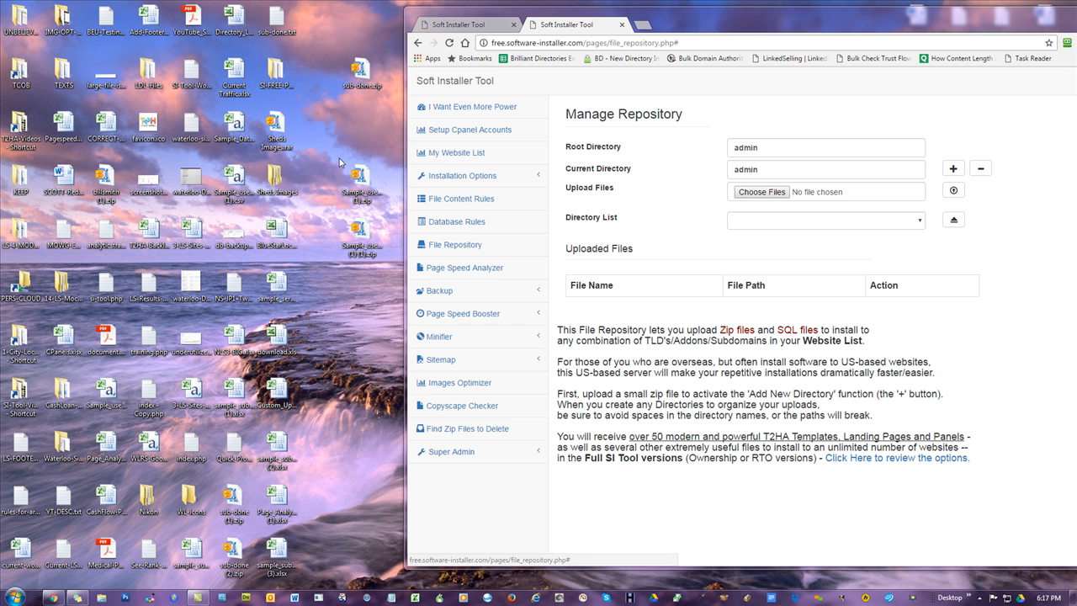
Step: Move the two Sample zip files below sub-done.zip on the desktop to the Recycle Bin
{"action": "left_click_drag", "start_coordinate": [340, 161], "coordinate": [383, 312]}
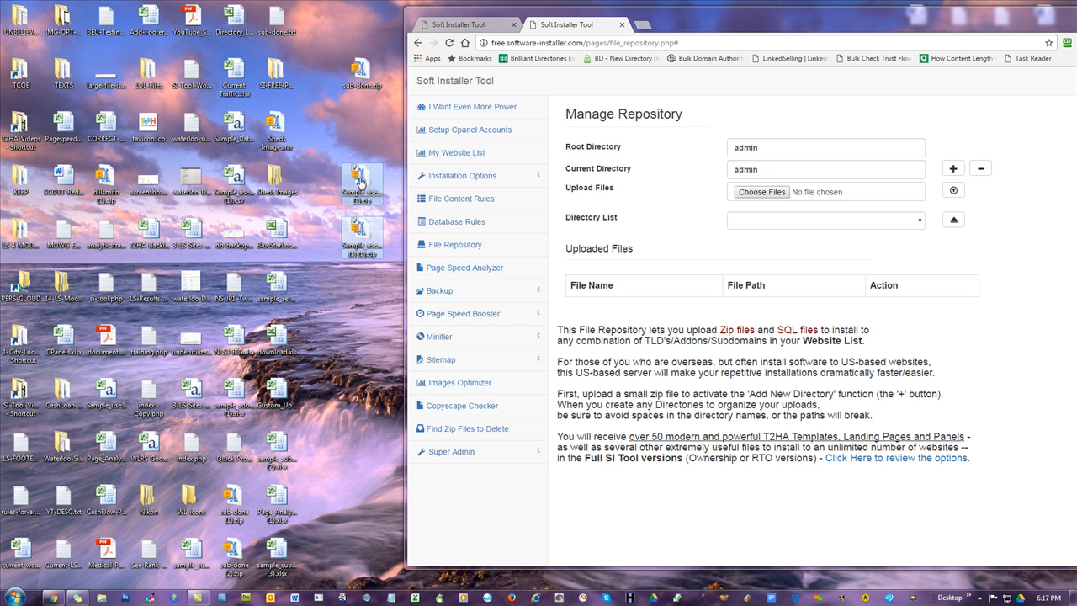
{"action": "right_click", "coordinate": [361, 178]}
{"action": "left_click", "coordinate": [410, 384]}
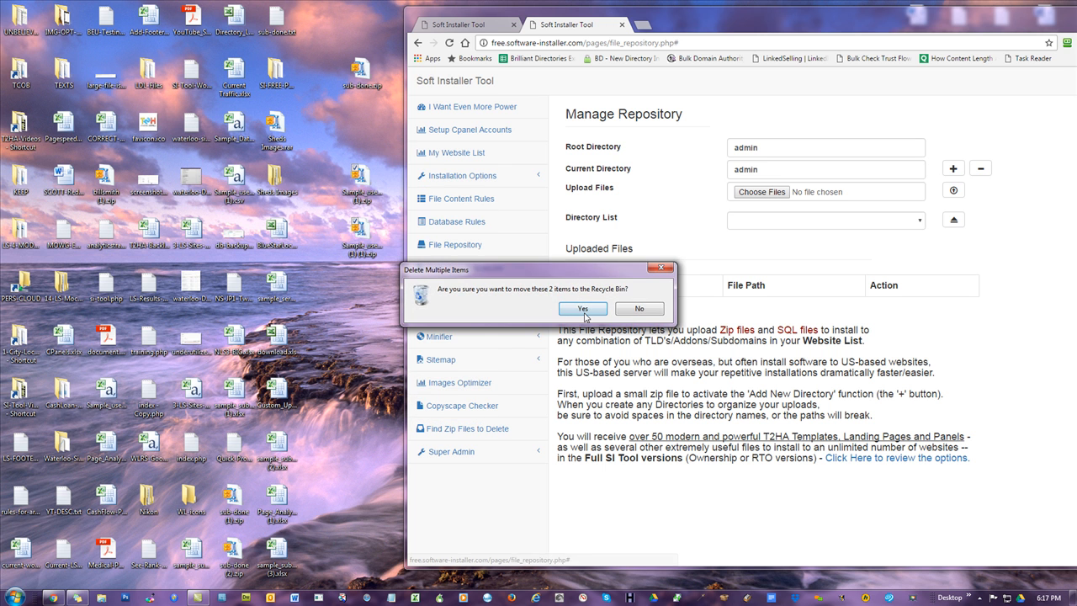
{"action": "left_click", "coordinate": [642, 310]}
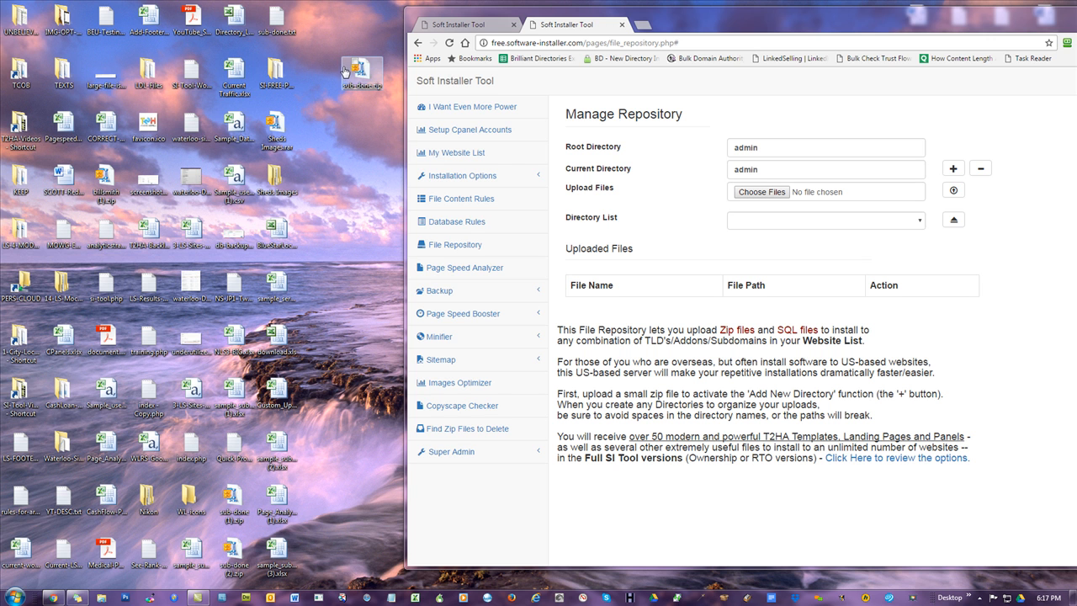
Step: Upload sub-done.zip from the desktop into the repository's admin directory
{"action": "left_click_drag", "start_coordinate": [360, 76], "coordinate": [383, 105]}
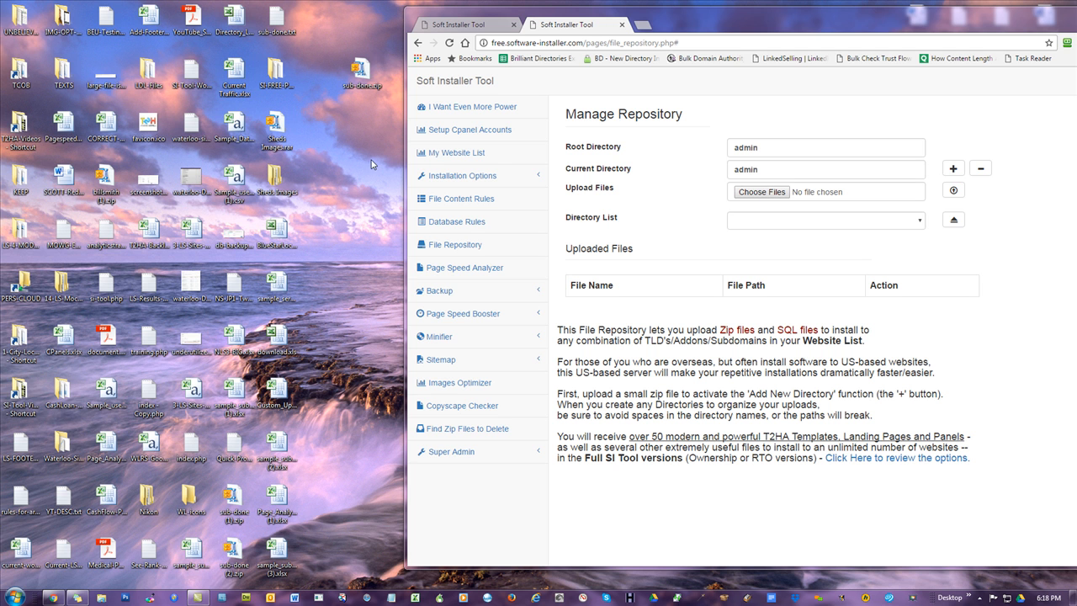
{"action": "left_click_drag", "start_coordinate": [360, 71], "coordinate": [758, 195]}
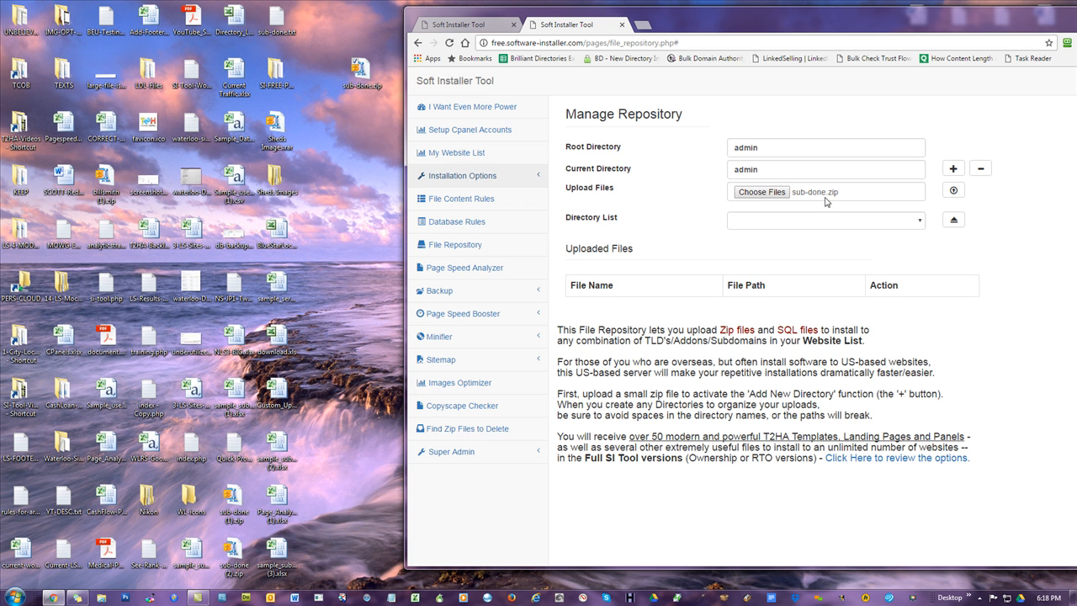
{"action": "left_click", "coordinate": [949, 191]}
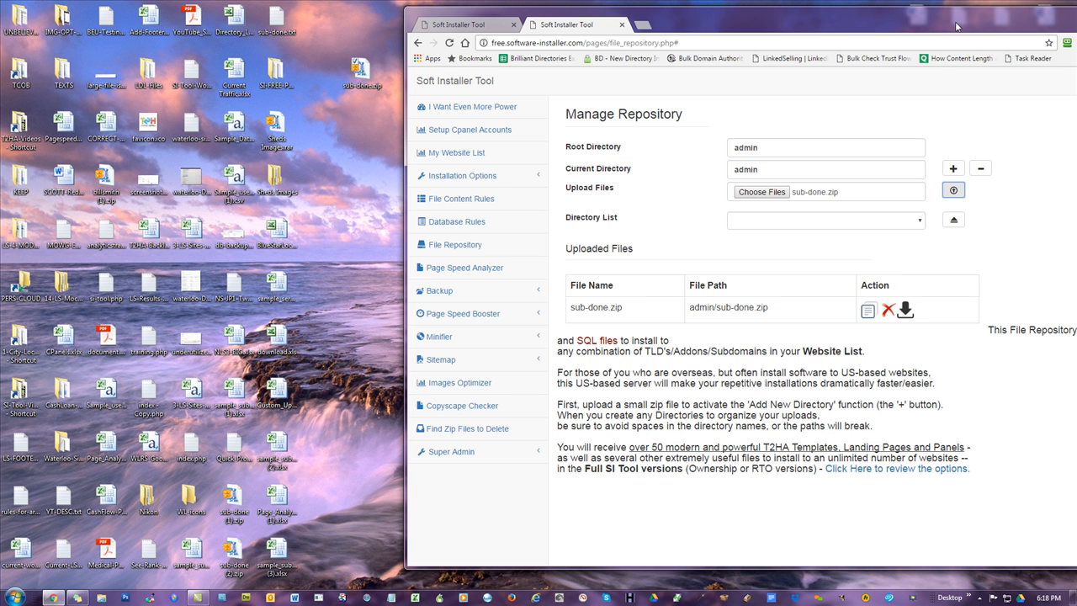
Step: Create a repository directory named Subdomain-Verification-File under admin
{"action": "left_click_drag", "start_coordinate": [956, 26], "coordinate": [710, 20]}
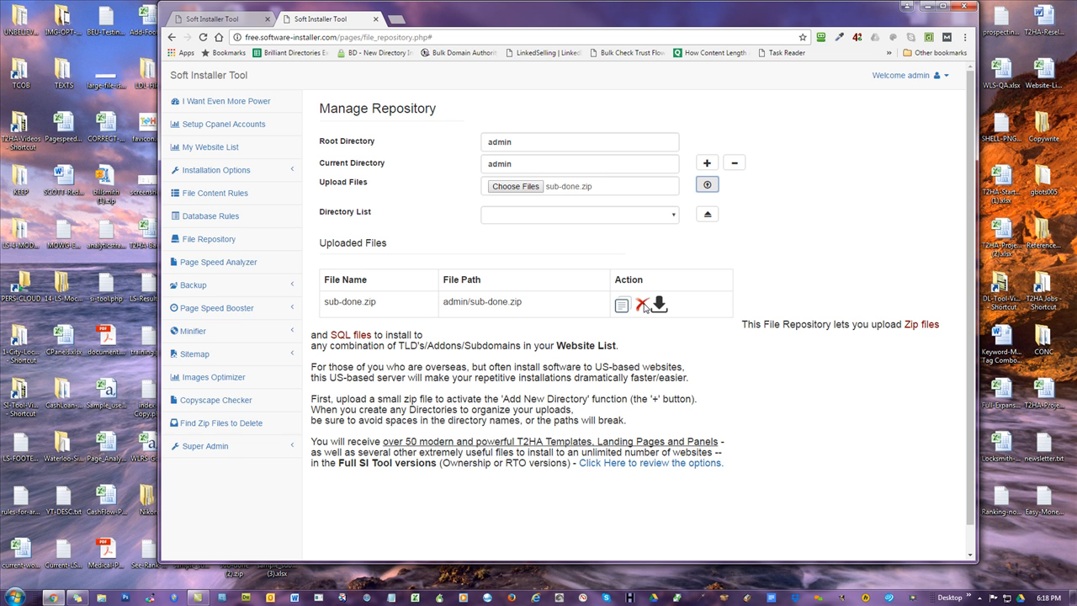
{"action": "left_click", "coordinate": [707, 165]}
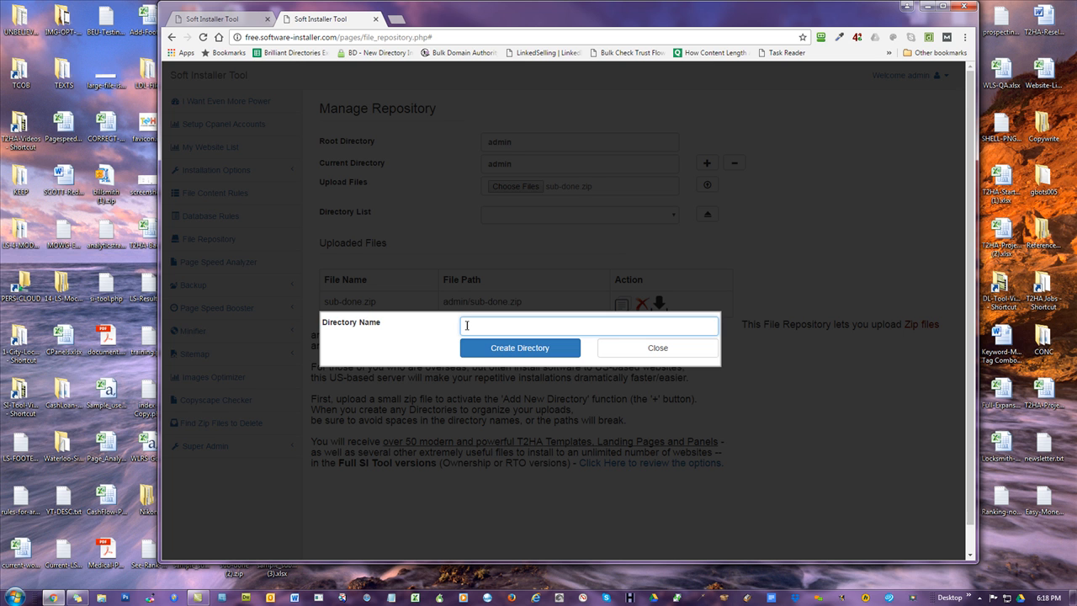
{"action": "type", "text": "Subdomain-Verification-File"}
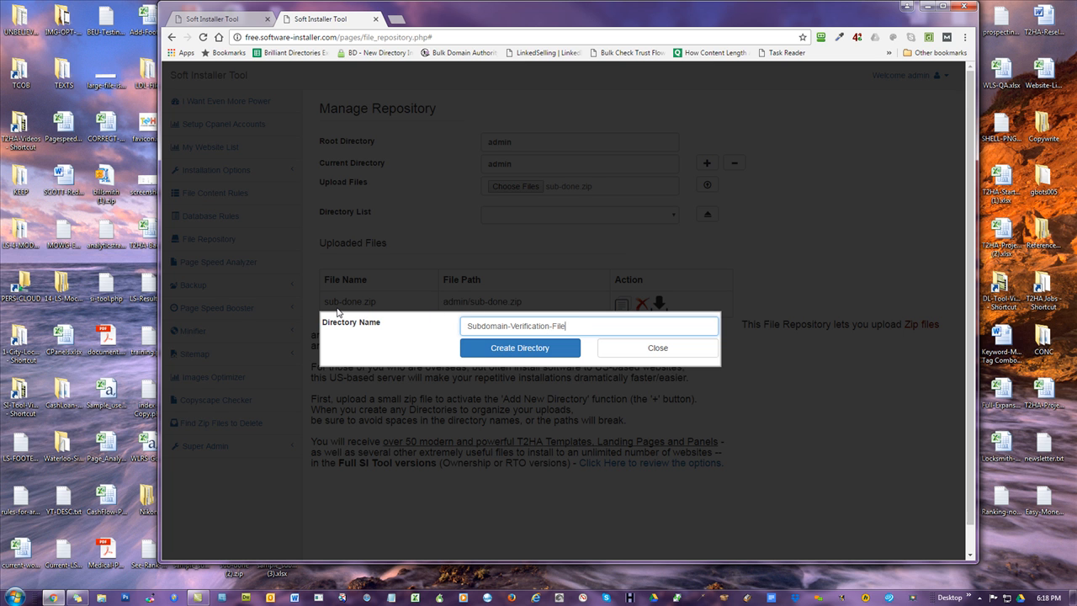
{"action": "key", "text": "Return"}
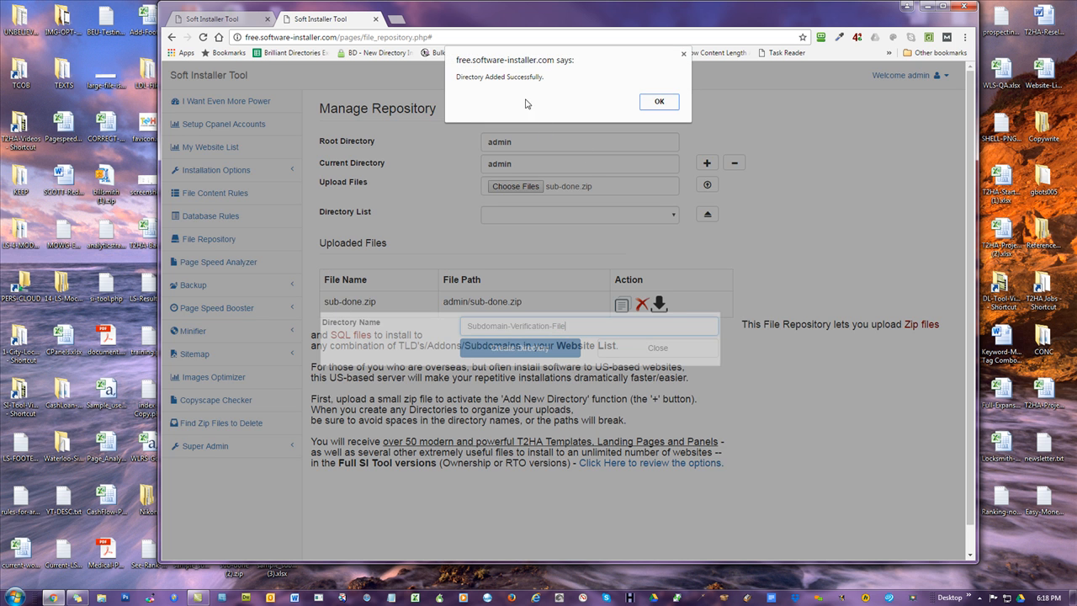
{"action": "left_click", "coordinate": [658, 102]}
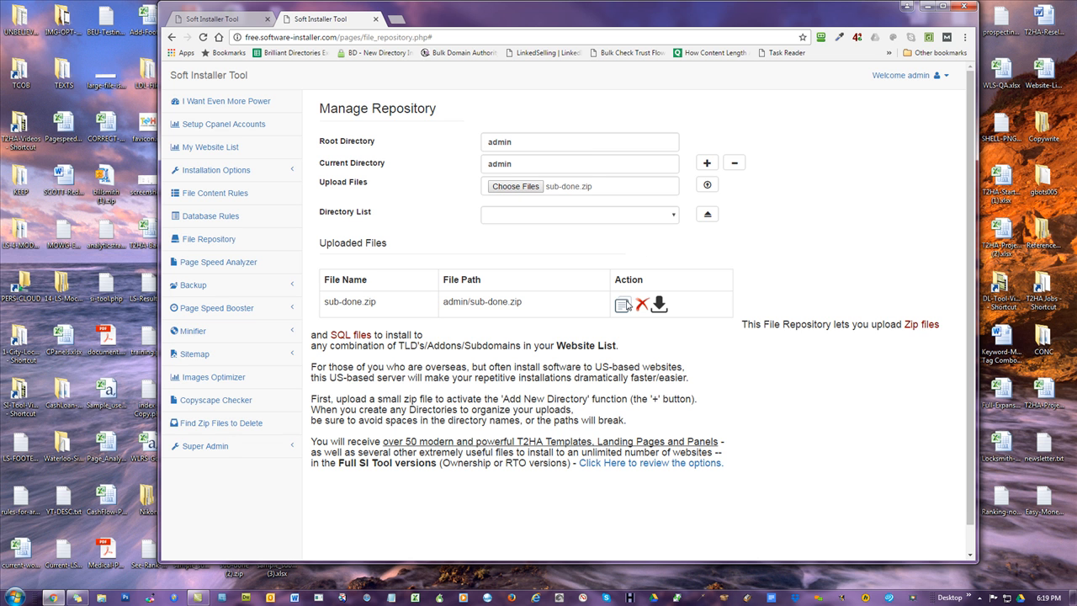
Step: Delete the uploaded sub-done.zip from the admin directory of the repository
{"action": "left_click", "coordinate": [642, 306]}
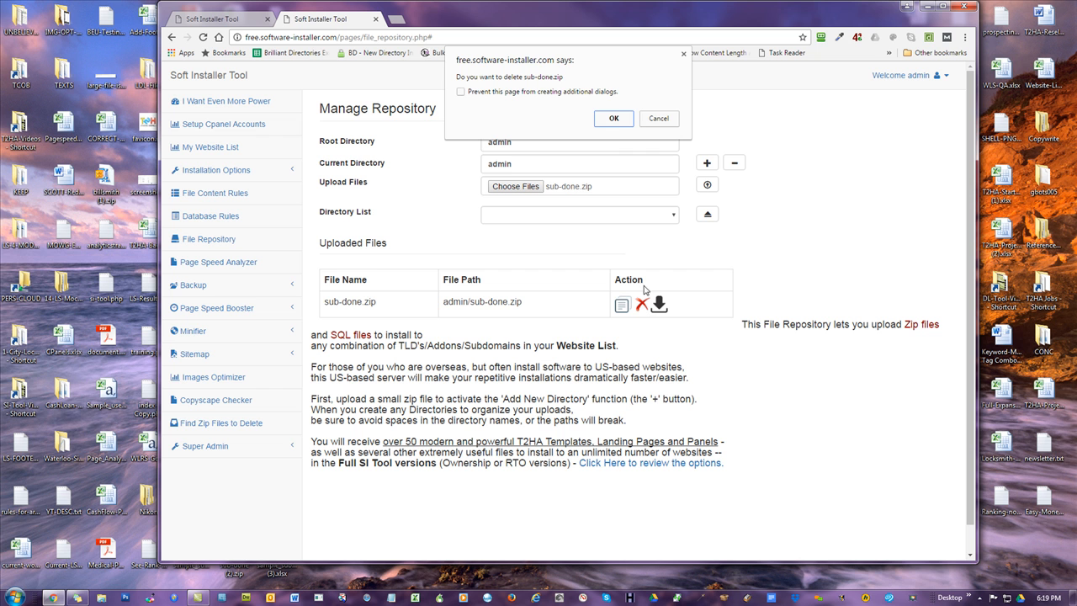
{"action": "left_click", "coordinate": [615, 117]}
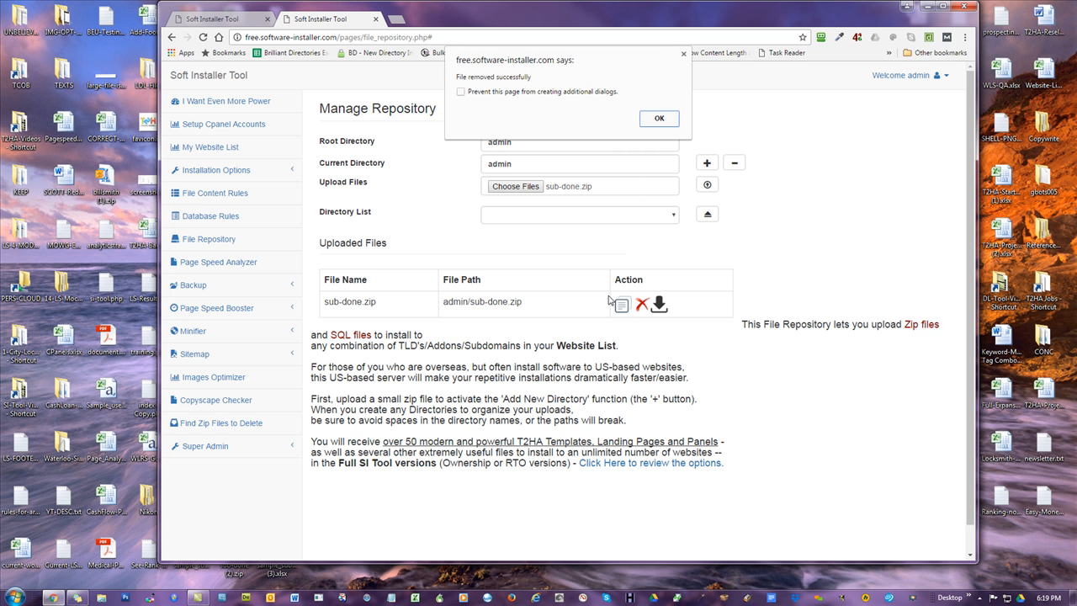
{"action": "left_click", "coordinate": [661, 118]}
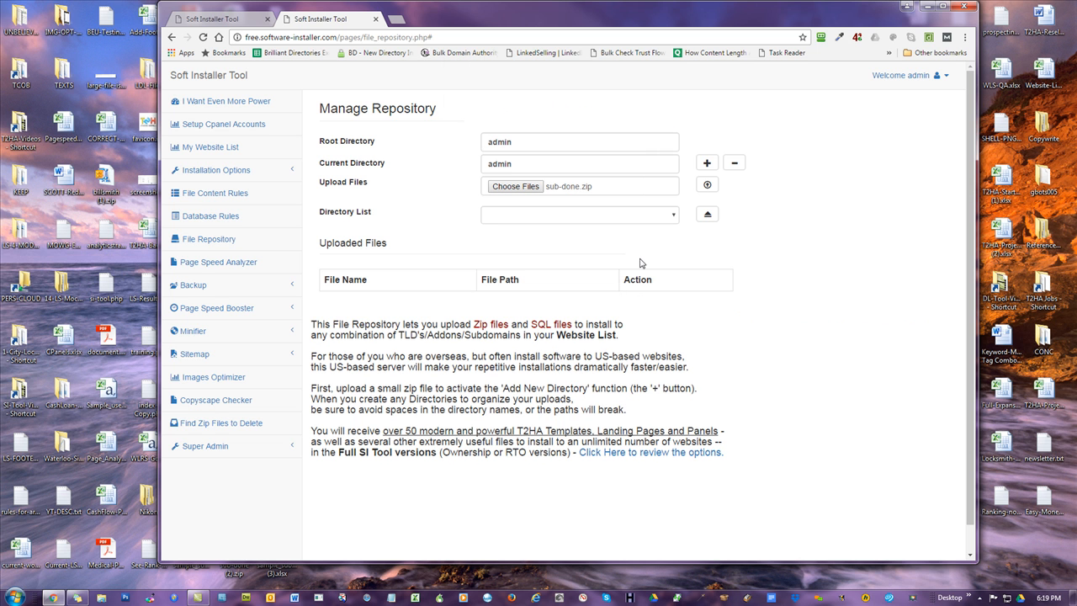
Step: Change the repository's current directory to Subdomain-Verification-File
{"action": "left_click", "coordinate": [533, 217]}
{"action": "left_click", "coordinate": [533, 217]}
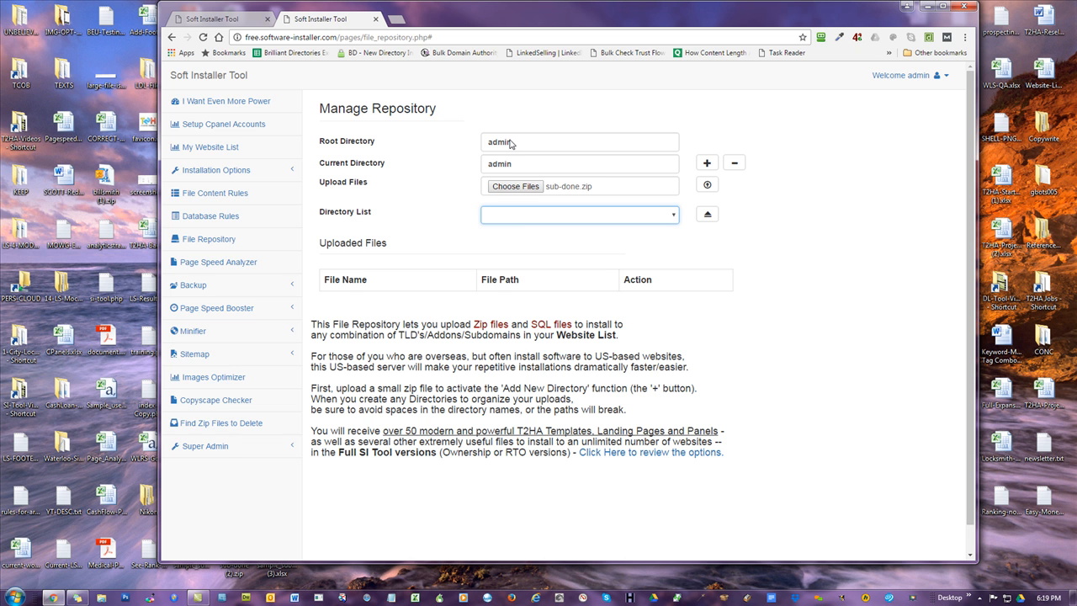
{"action": "left_click", "coordinate": [562, 219]}
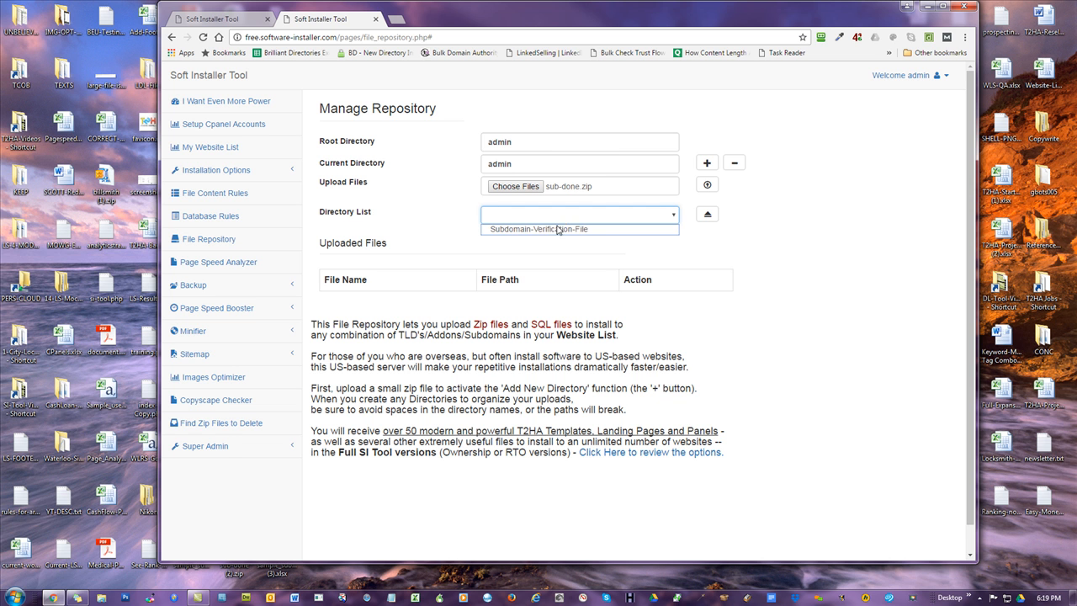
{"action": "left_click", "coordinate": [559, 230]}
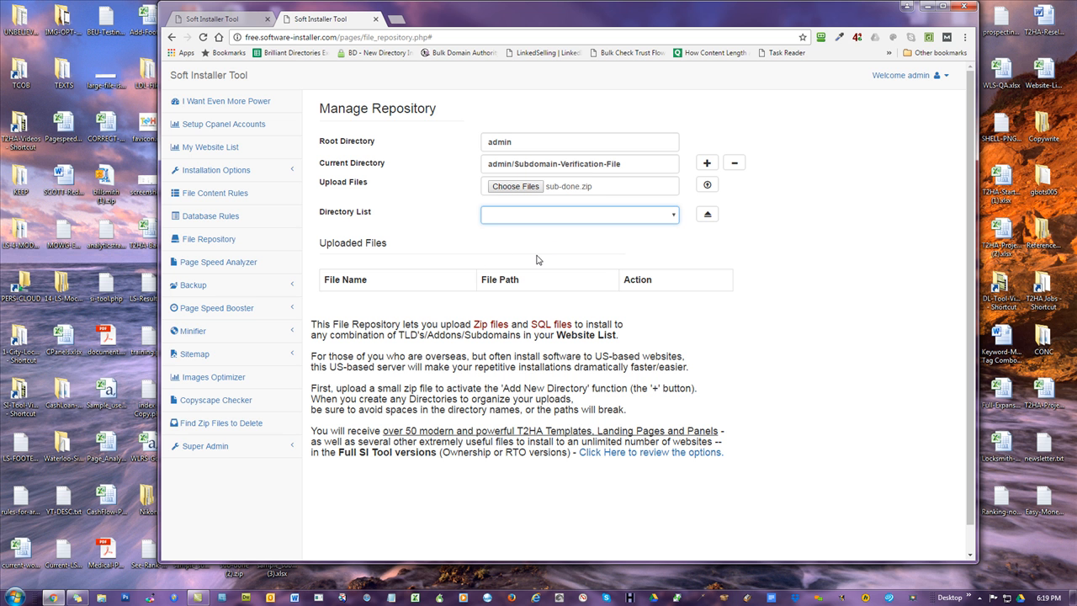
Step: Upload sub-done.zip into admin/Subdomain-Verification-File and maximize the browser window
{"action": "left_click_drag", "start_coordinate": [444, 16], "coordinate": [702, 36]}
{"action": "left_click_drag", "start_coordinate": [362, 74], "coordinate": [784, 215]}
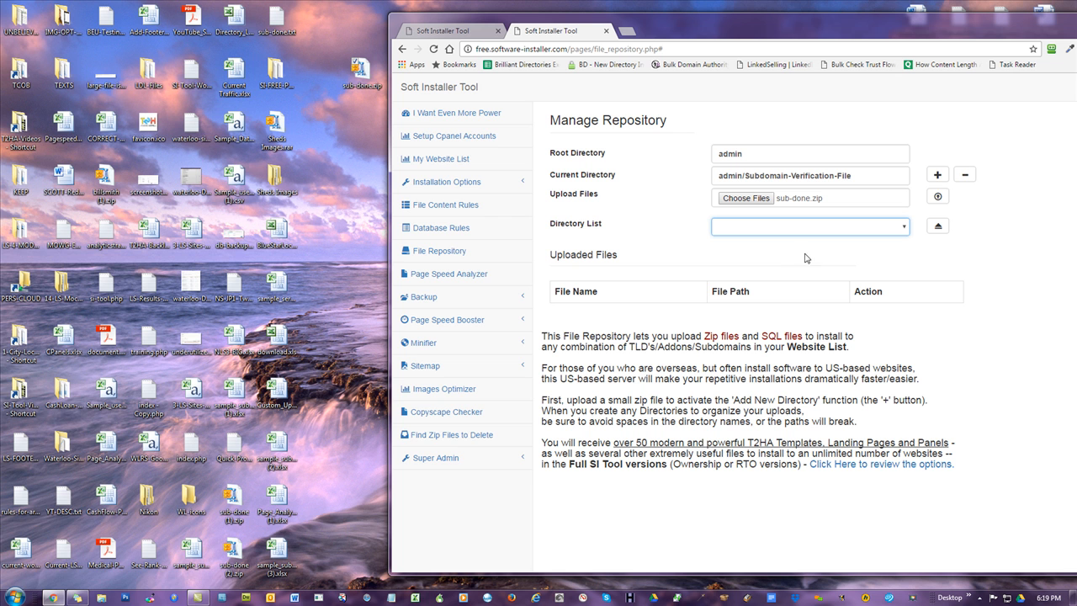
{"action": "left_click", "coordinate": [937, 196]}
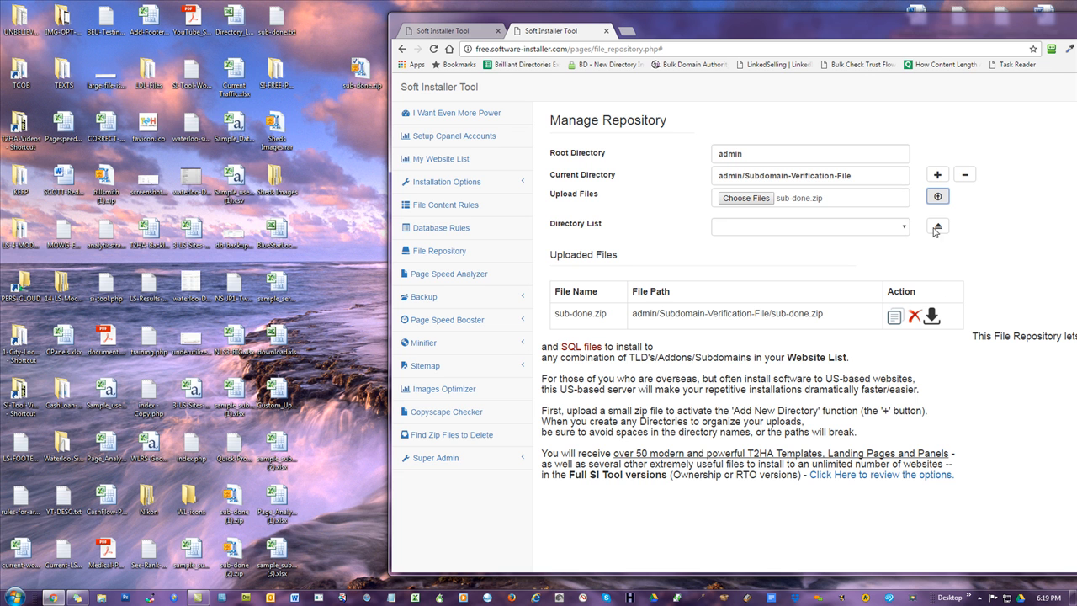
{"action": "key", "text": "super+Up"}
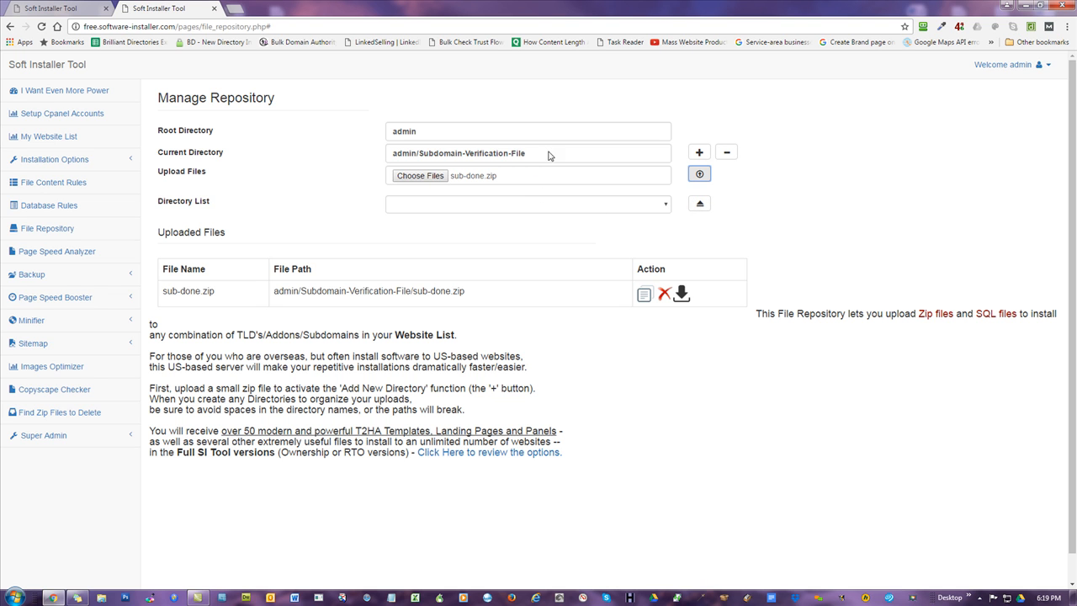
Step: Go up to the admin directory, check the directory list, and reopen Subdomain-Verification-File
{"action": "left_click", "coordinate": [700, 204]}
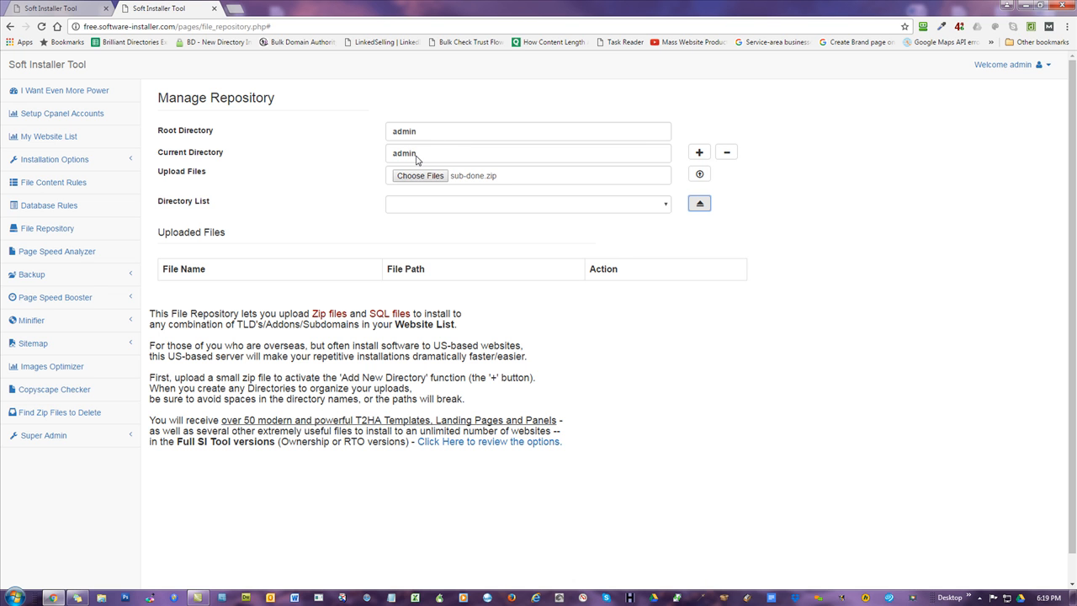
{"action": "left_click", "coordinate": [520, 208]}
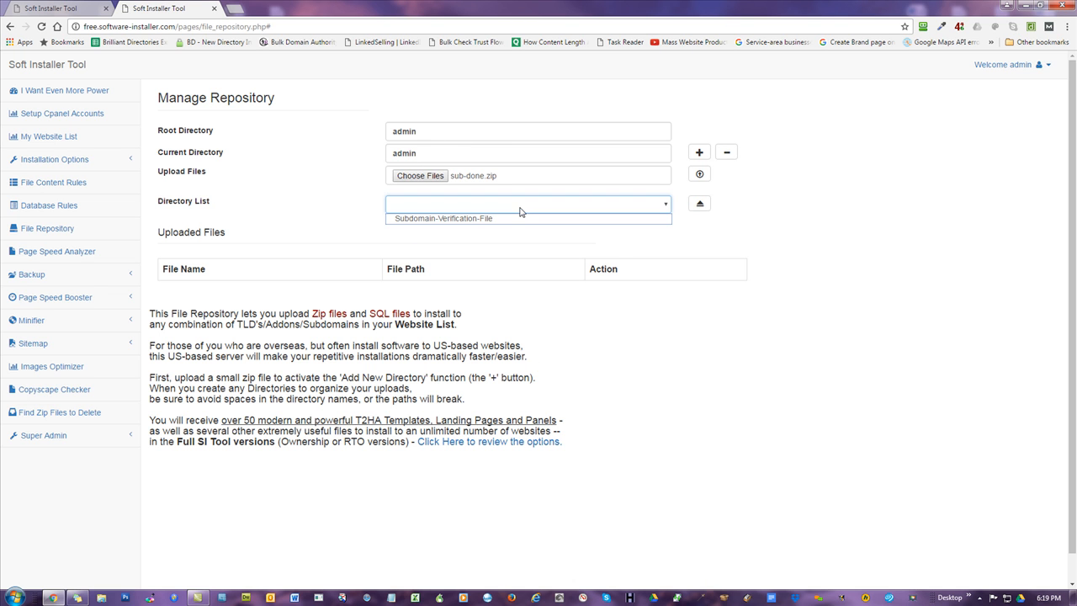
{"action": "left_click", "coordinate": [455, 218]}
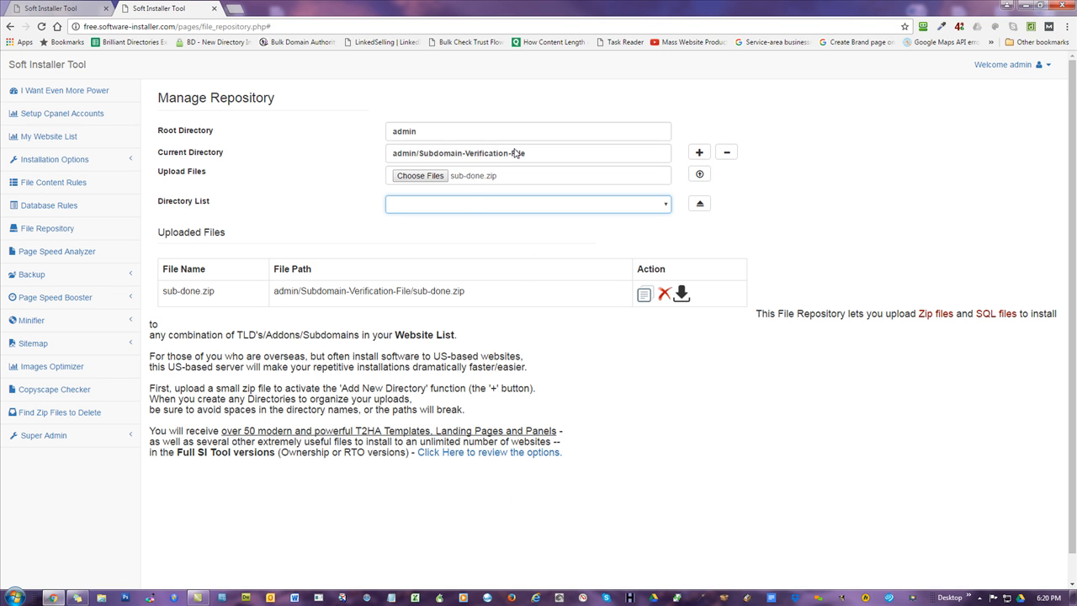
Step: Copy the repository path of sub-done.zip, paste it into cell A1 of a blank Excel workbook, and return to the browser
{"action": "left_click", "coordinate": [644, 295]}
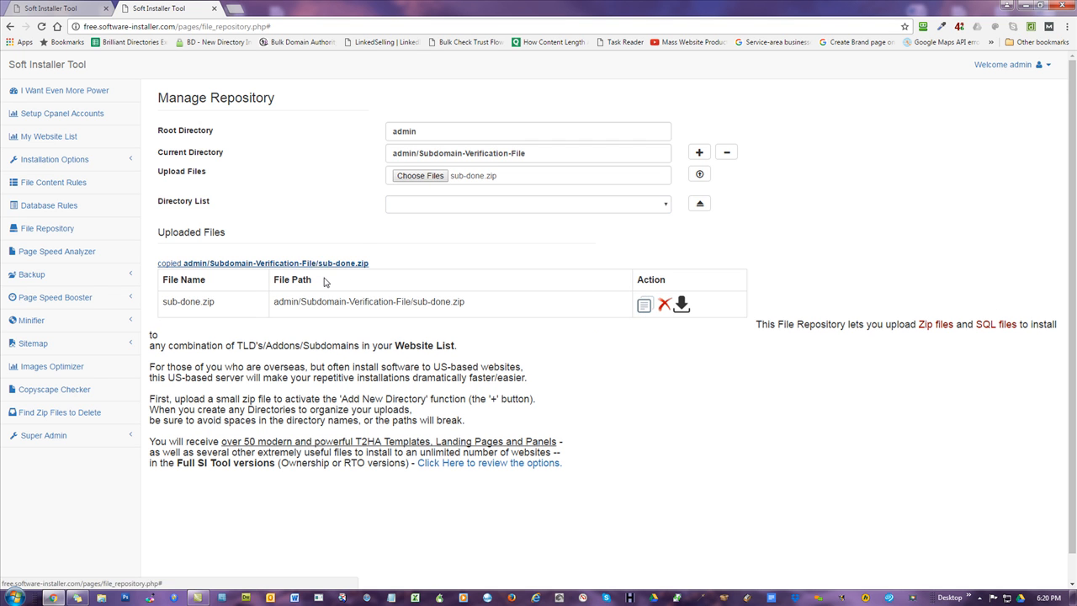
{"action": "left_click", "coordinate": [415, 598]}
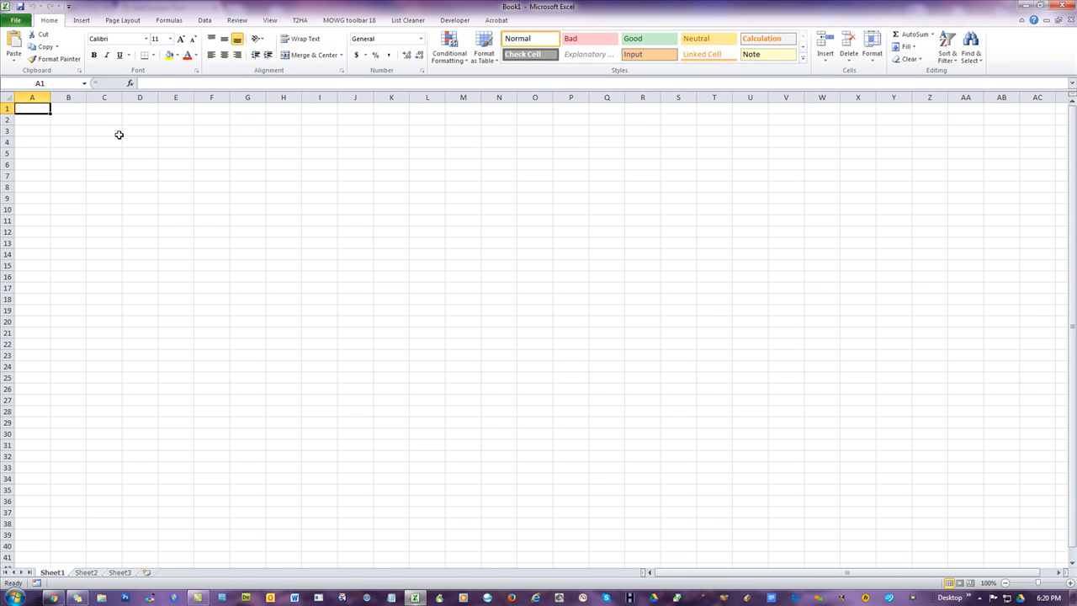
{"action": "right_click", "coordinate": [27, 108]}
{"action": "left_click", "coordinate": [50, 152]}
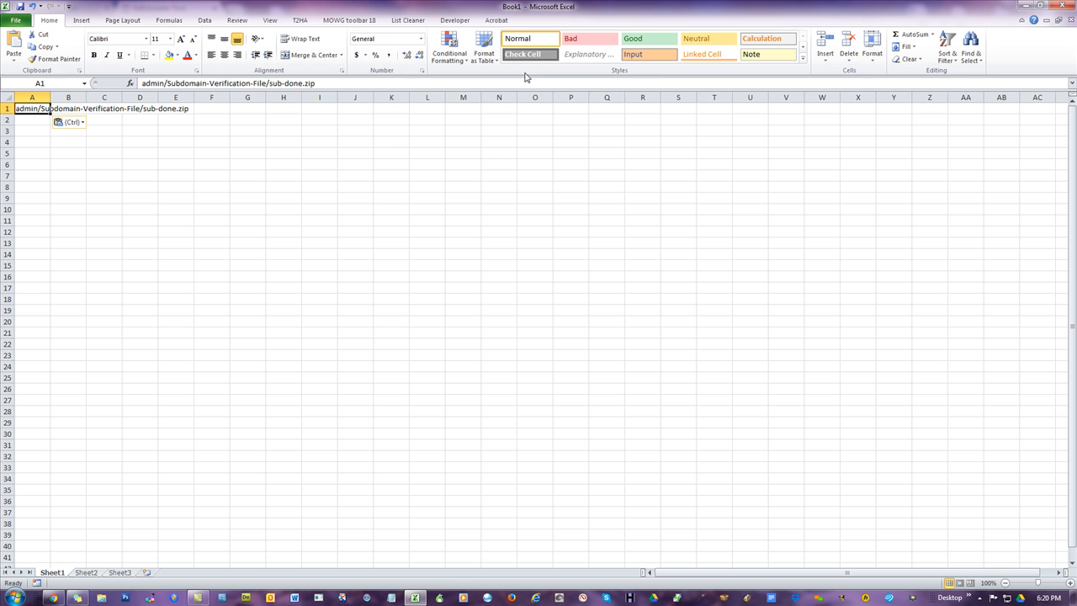
{"action": "left_click", "coordinate": [1058, 7]}
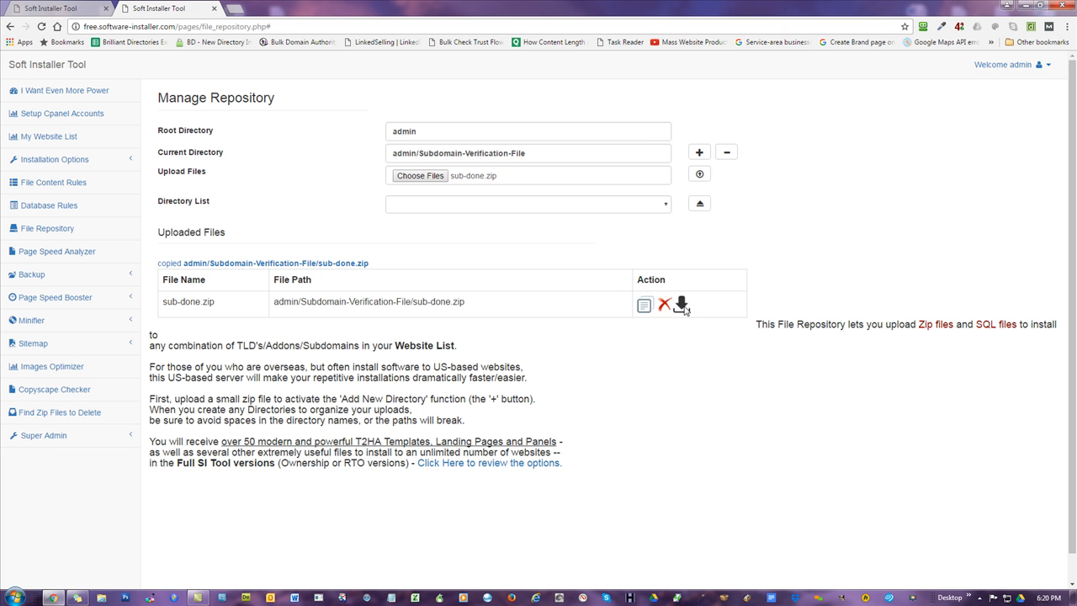
{"action": "left_click_drag", "start_coordinate": [507, 10], "coordinate": [719, 1]}
Step: Delete sub-done.zip from the Subdomain-Verification-File directory
{"action": "left_click", "coordinate": [663, 303]}
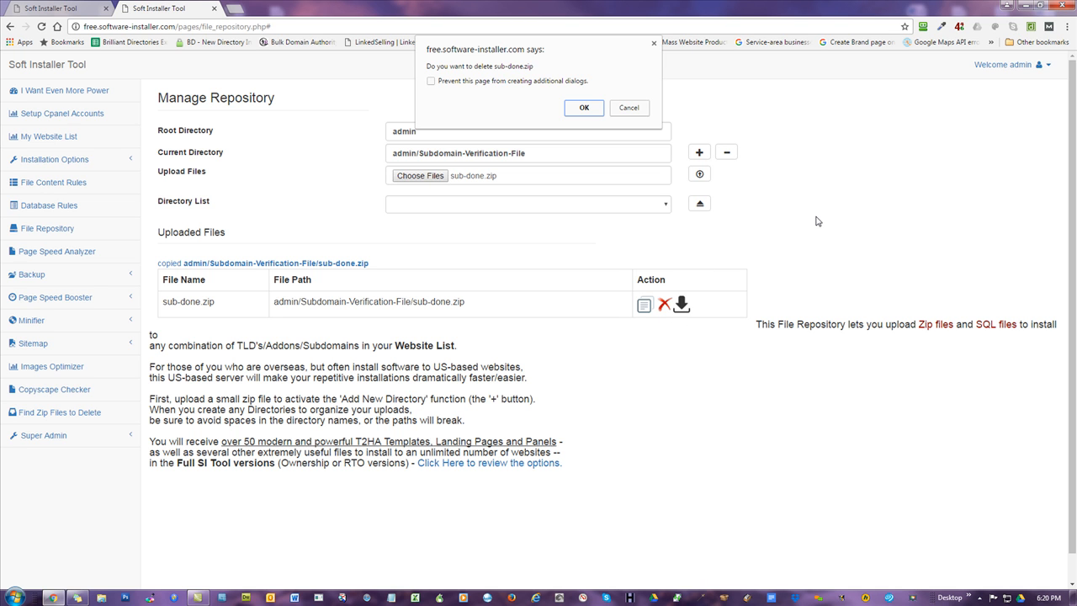
{"action": "left_click", "coordinate": [589, 109]}
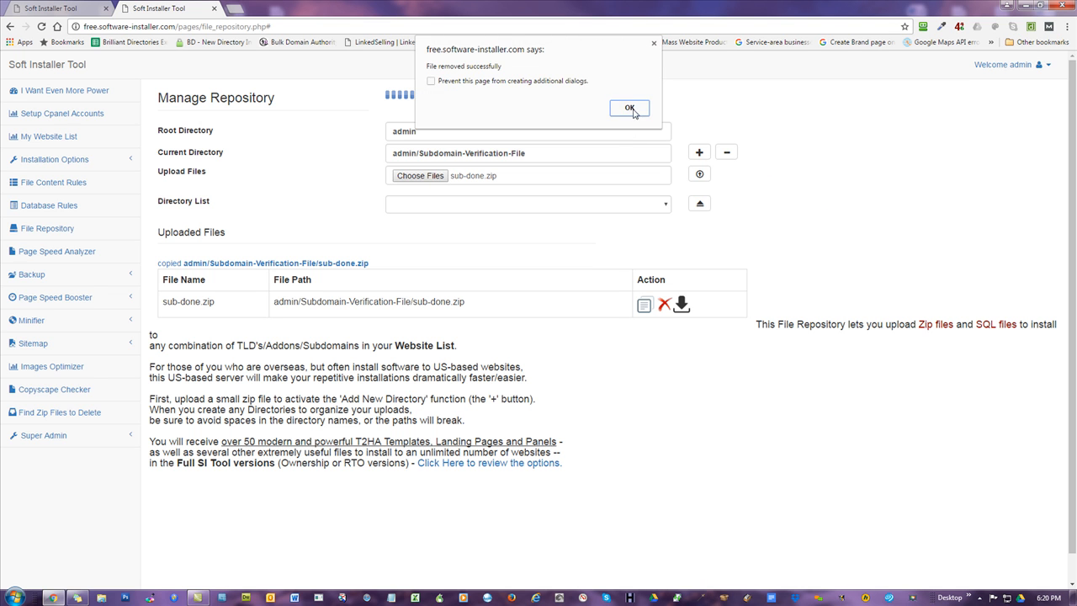
{"action": "left_click", "coordinate": [641, 111]}
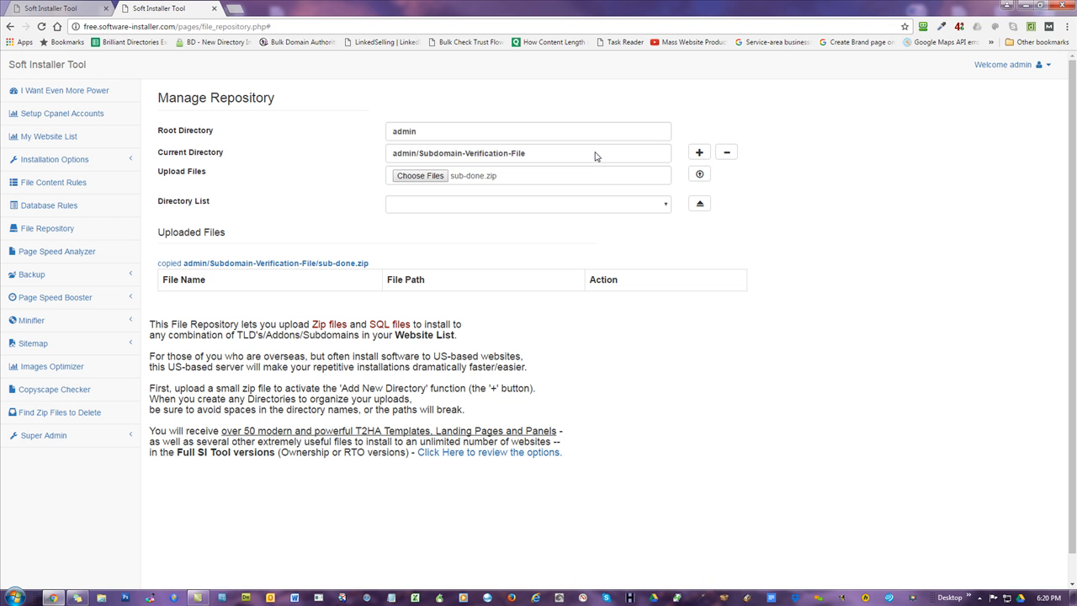
Step: Create a directory named Bob inside admin/Subdomain-Verification-File
{"action": "left_click", "coordinate": [559, 210]}
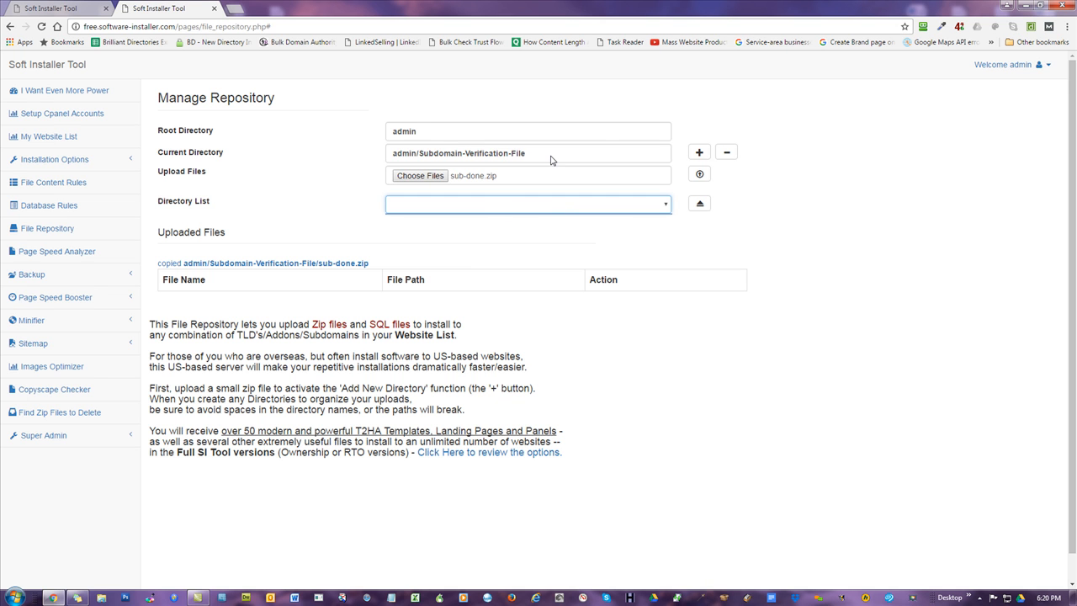
{"action": "left_click", "coordinate": [608, 156]}
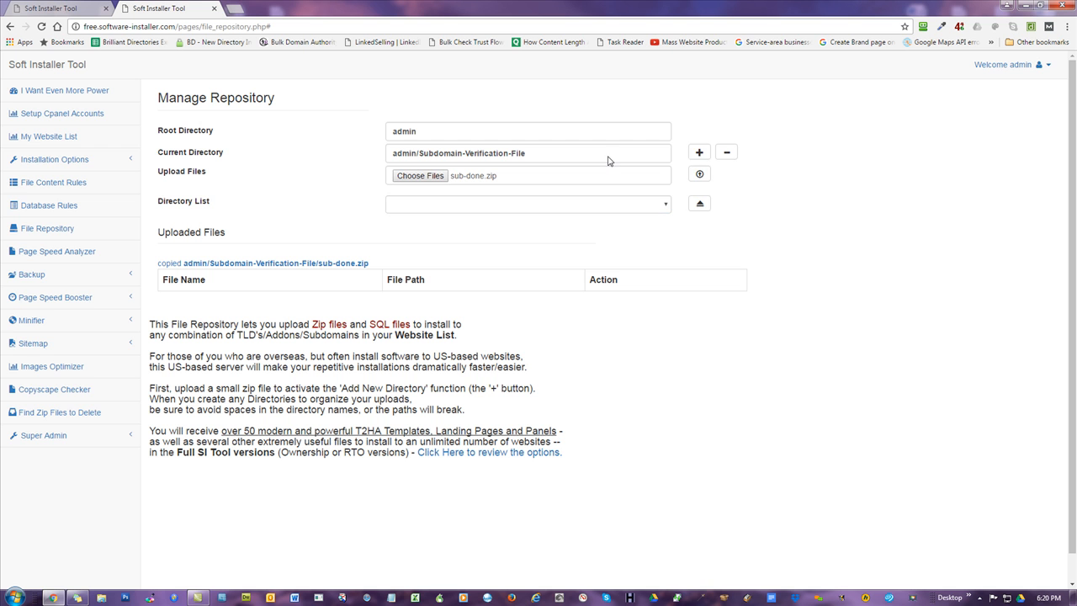
{"action": "left_click", "coordinate": [699, 154]}
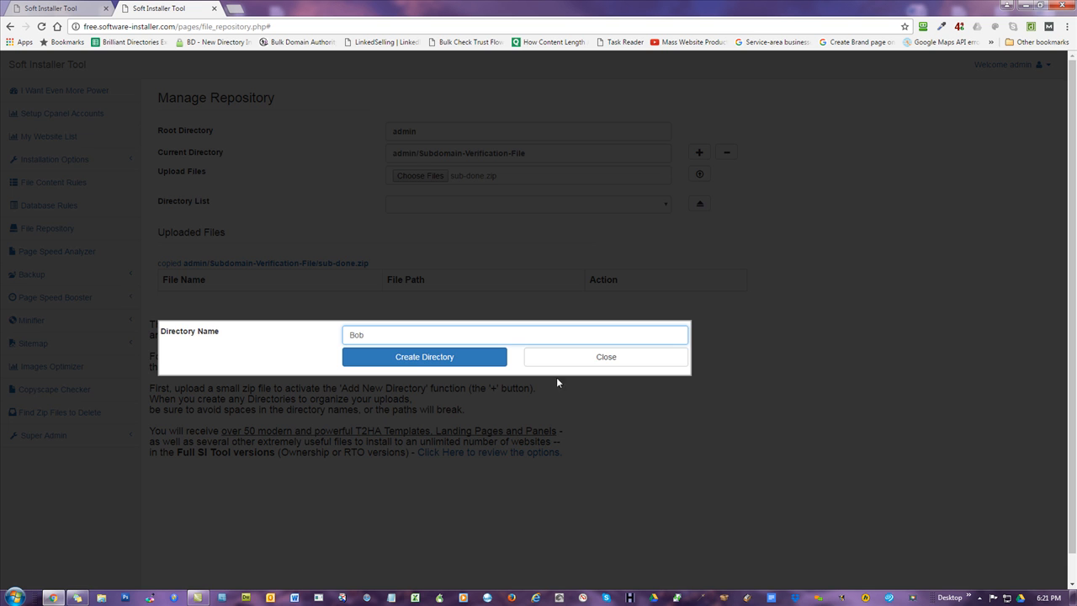
{"action": "left_click", "coordinate": [411, 357]}
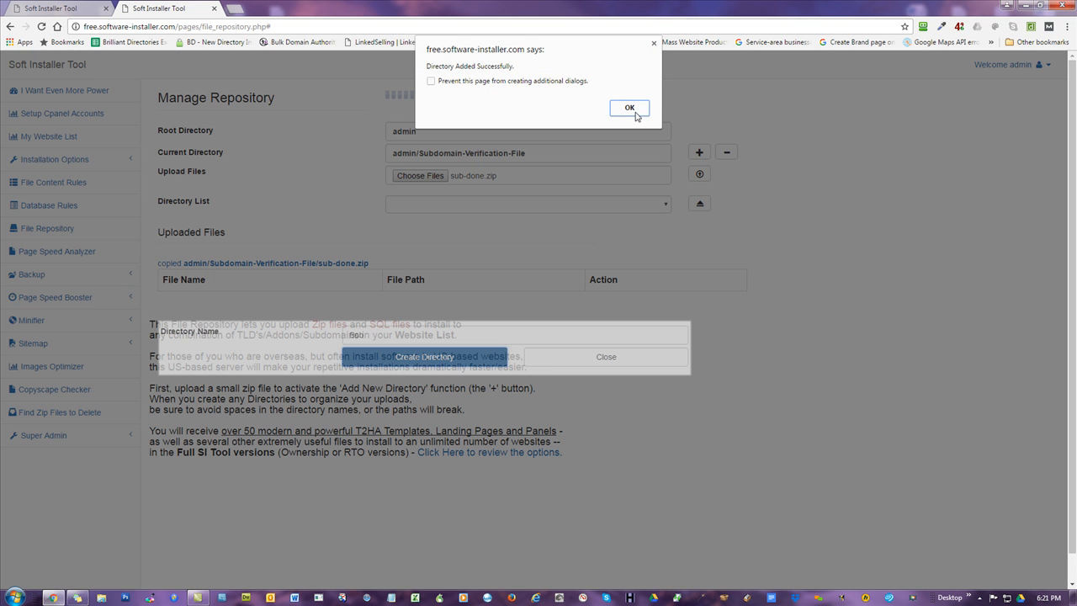
{"action": "left_click", "coordinate": [629, 107]}
Step: Make the Bob subdirectory of Subdomain-Verification-File the current directory
{"action": "left_click", "coordinate": [519, 205]}
{"action": "left_click", "coordinate": [519, 206]}
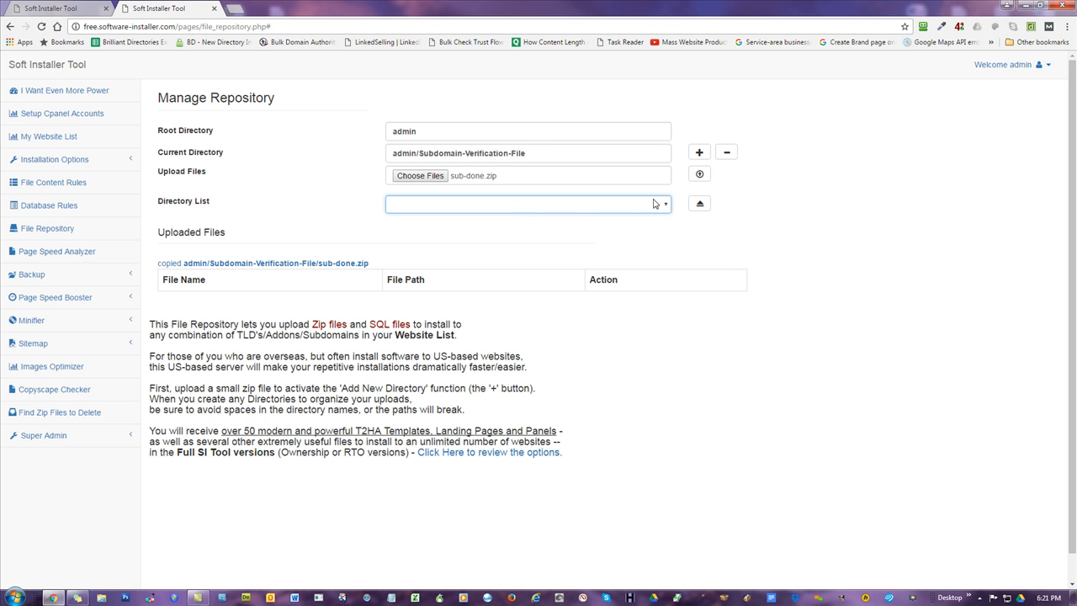
{"action": "left_click", "coordinate": [577, 209]}
{"action": "left_click", "coordinate": [407, 219]}
{"action": "double_click", "coordinate": [542, 156]}
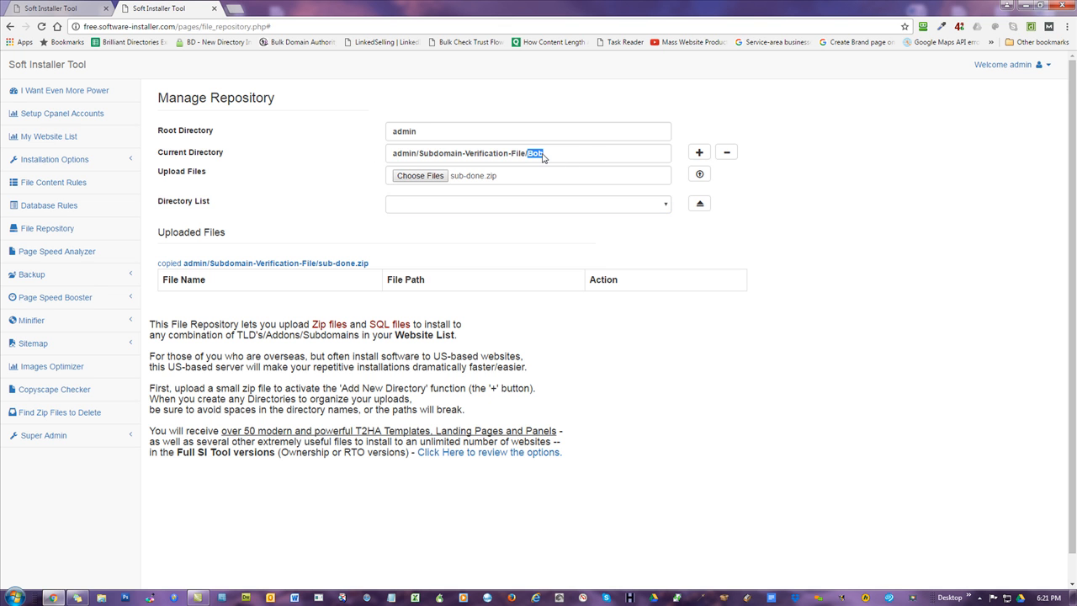
Step: Remove the Bob directory from Subdomain-Verification-File and check the directory list
{"action": "left_click", "coordinate": [727, 154]}
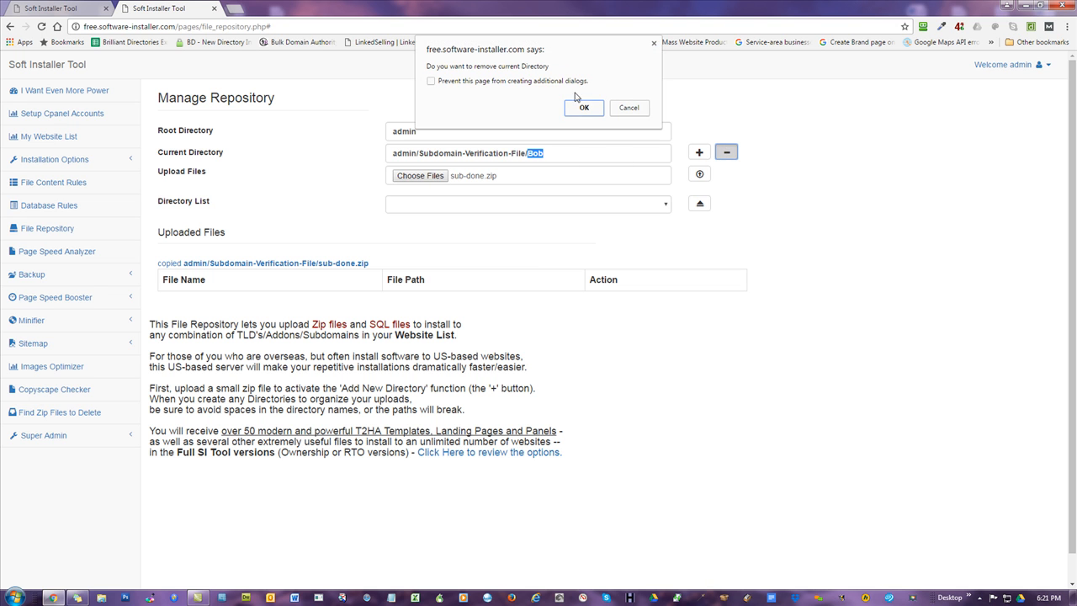
{"action": "left_click", "coordinate": [581, 107]}
{"action": "left_click", "coordinate": [625, 107]}
{"action": "left_click", "coordinate": [553, 210]}
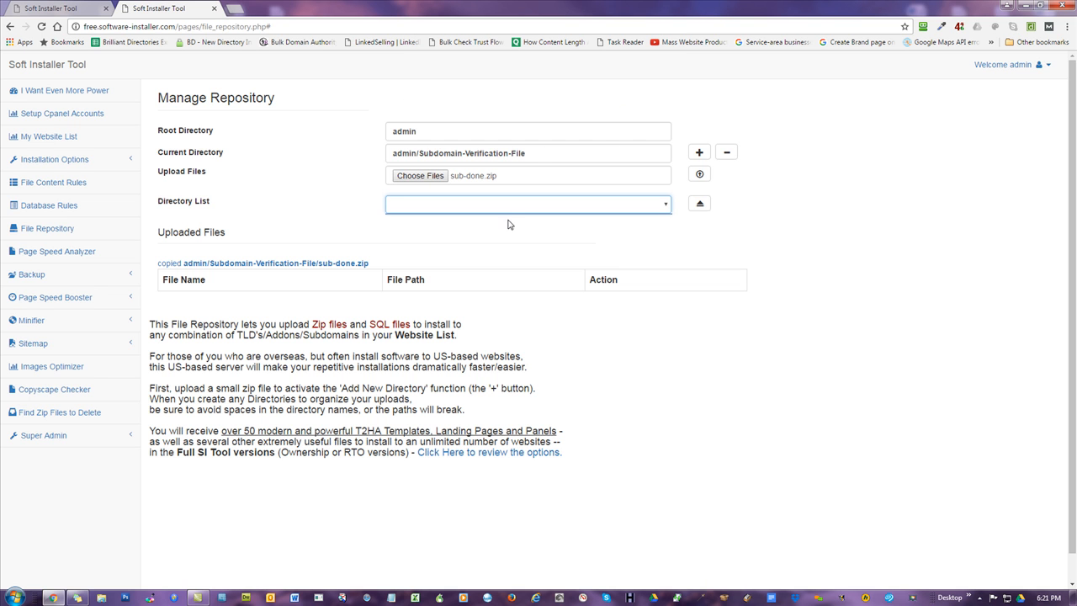
{"action": "left_click", "coordinate": [533, 159]}
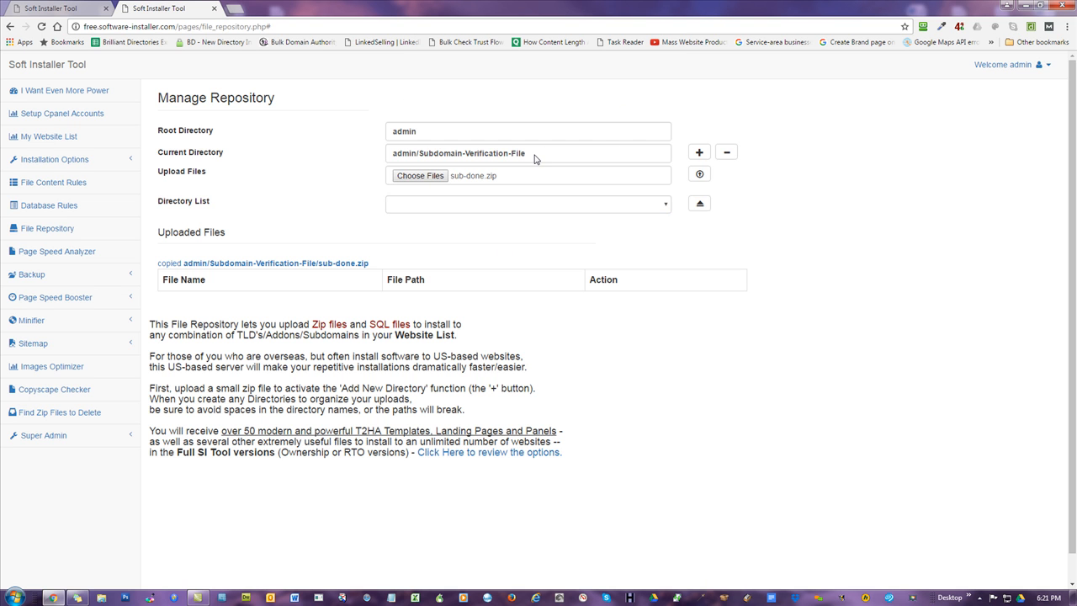
Step: Go back up to the admin directory and create a directory named GWT there
{"action": "left_click", "coordinate": [701, 205]}
{"action": "left_click", "coordinate": [699, 152]}
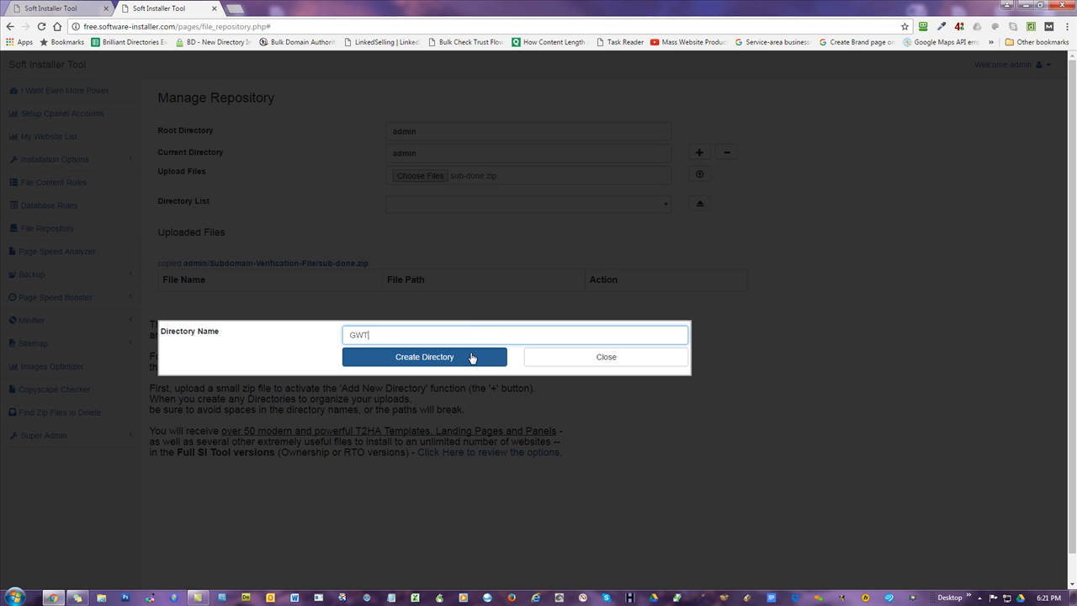
{"action": "left_click", "coordinate": [471, 357]}
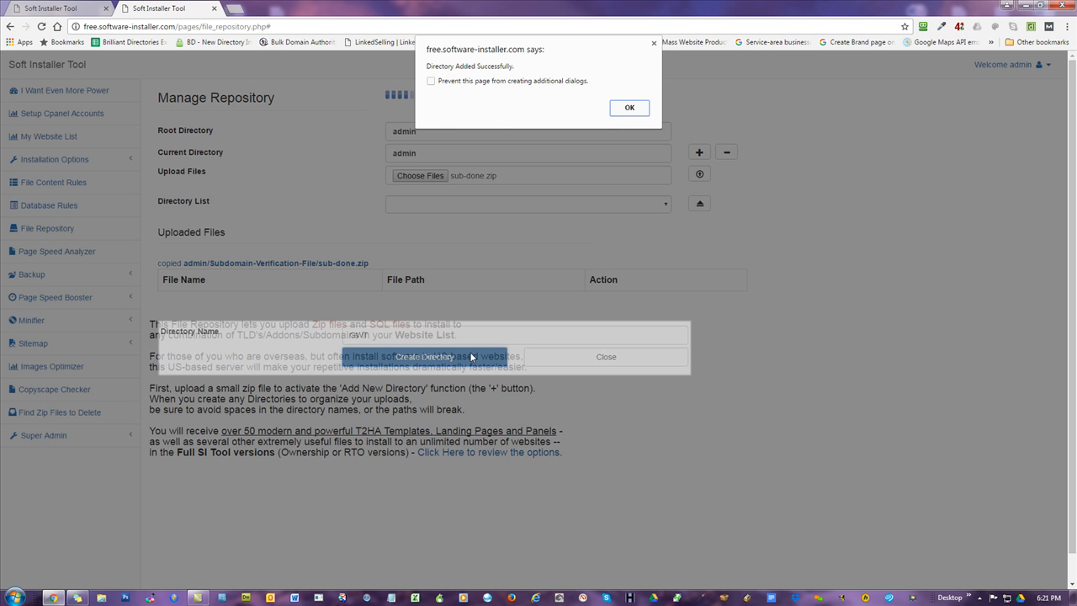
{"action": "left_click", "coordinate": [629, 108]}
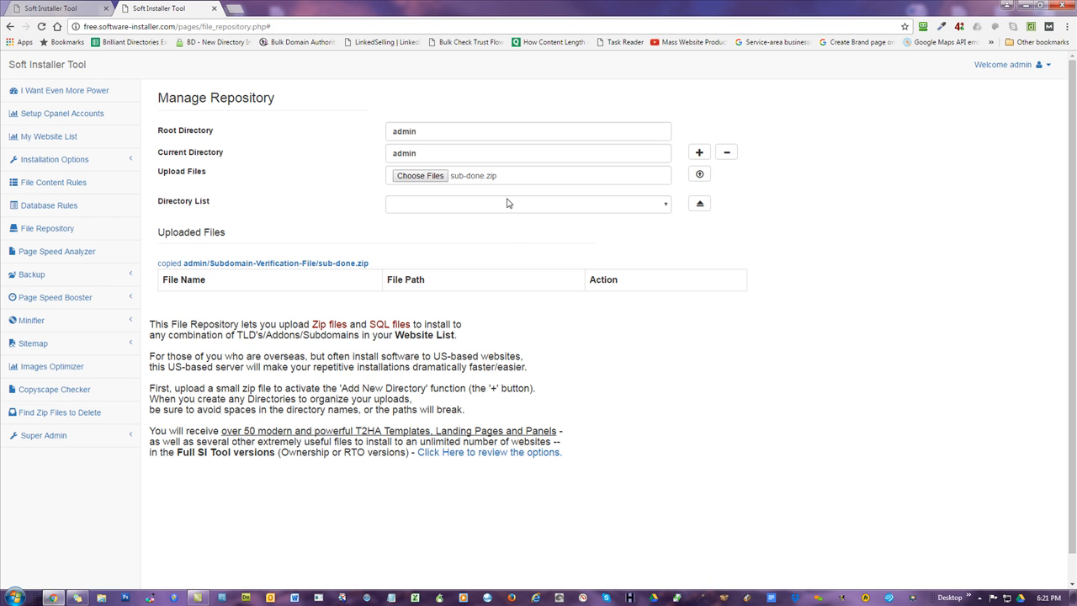
Step: Open the GWT directory and create a subdirectory named Mine inside it
{"action": "left_click", "coordinate": [472, 204]}
{"action": "left_click", "coordinate": [454, 220]}
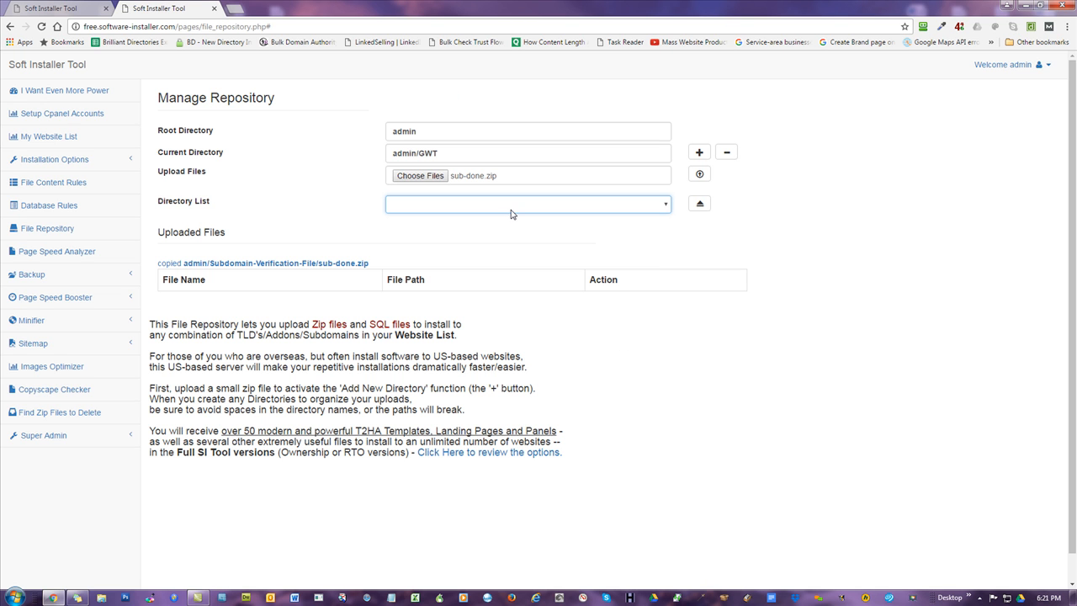
{"action": "left_click", "coordinate": [701, 152]}
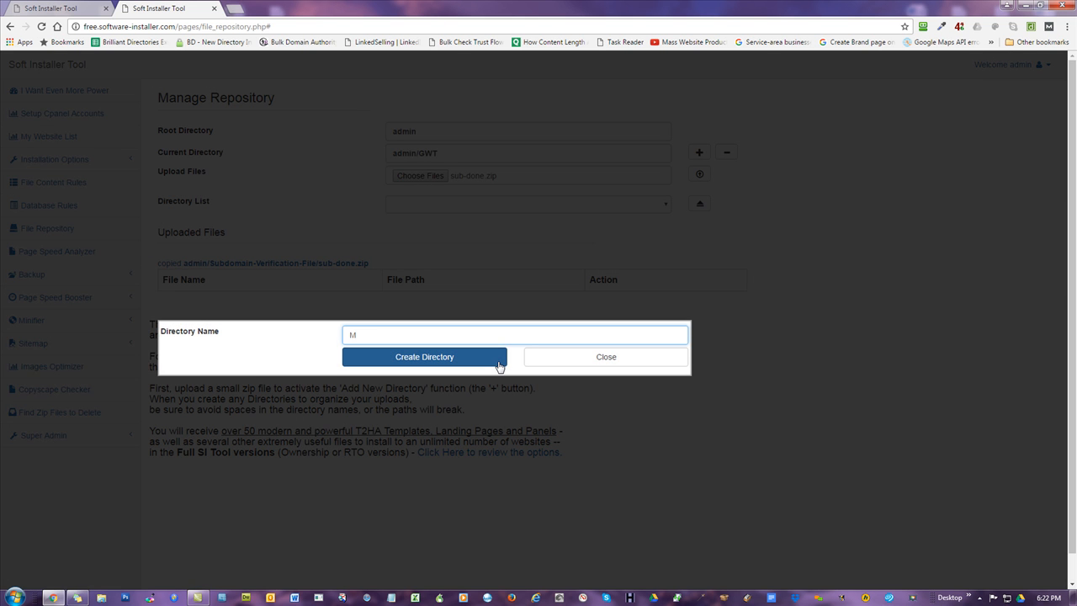
{"action": "left_click", "coordinate": [499, 364]}
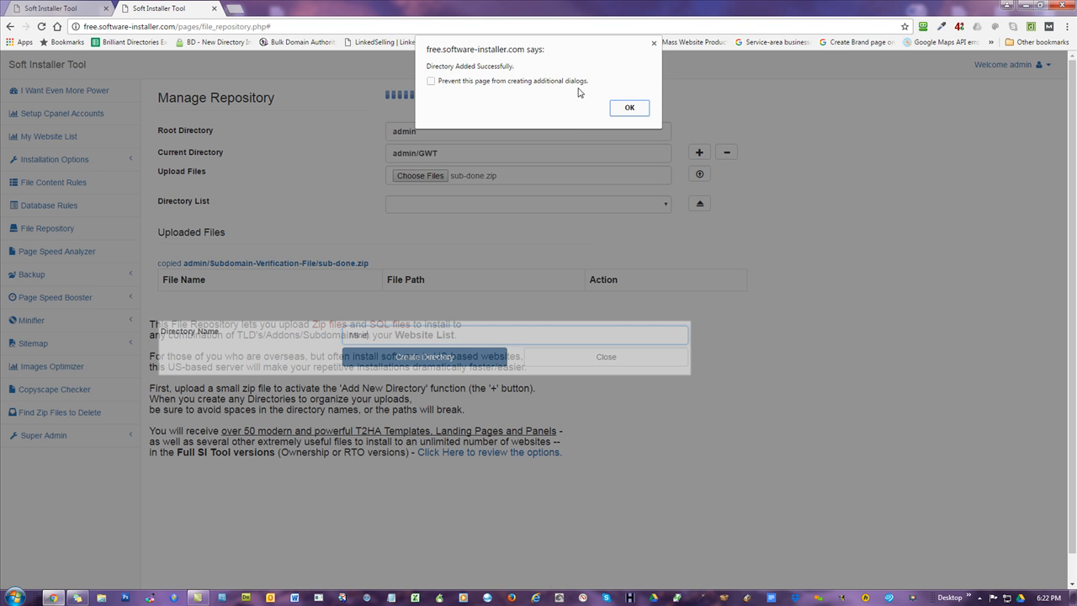
{"action": "left_click", "coordinate": [630, 109]}
Step: Create a subdirectory named Bob inside admin/GWT
{"action": "left_click", "coordinate": [699, 152]}
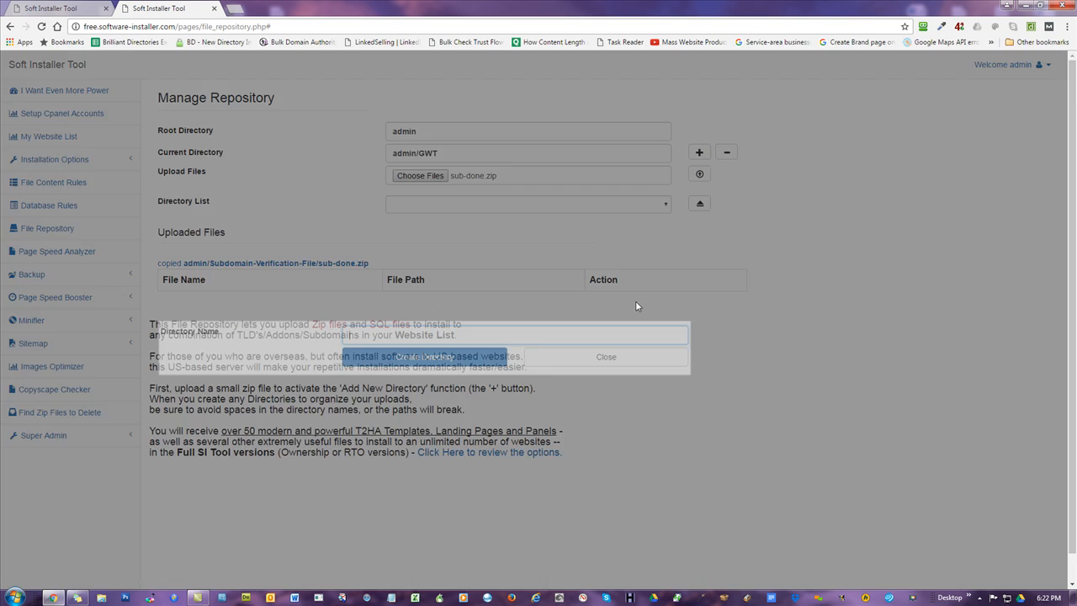
{"action": "type", "text": "Bob"}
{"action": "key", "text": "Return"}
{"action": "left_click", "coordinate": [630, 107]}
Step: Create a subdirectory named John inside admin/GWT
{"action": "left_click", "coordinate": [700, 152]}
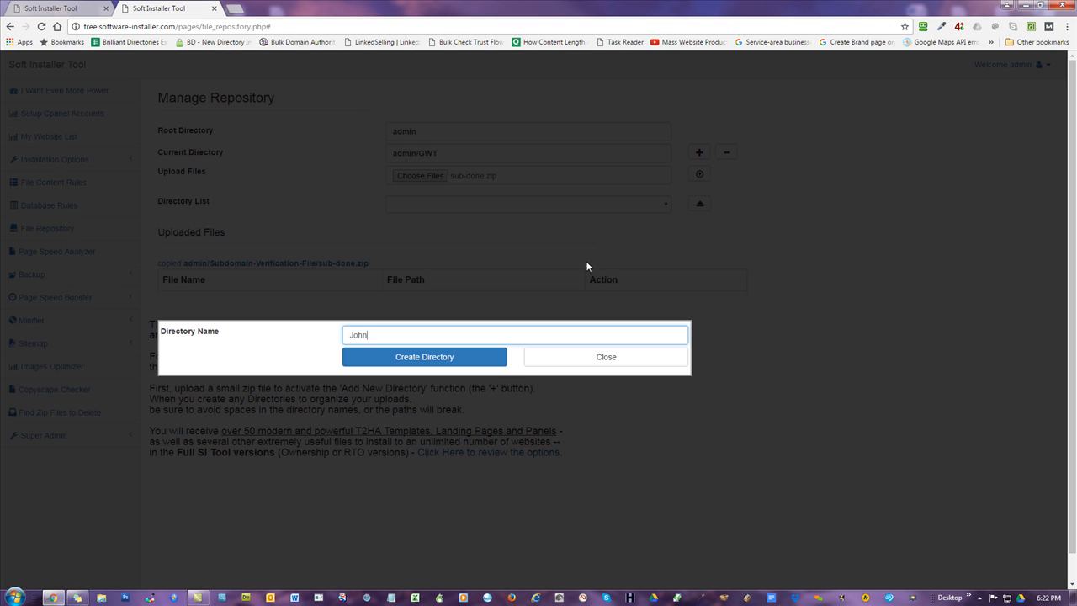
{"action": "key", "text": "Return"}
{"action": "key", "text": "Return"}
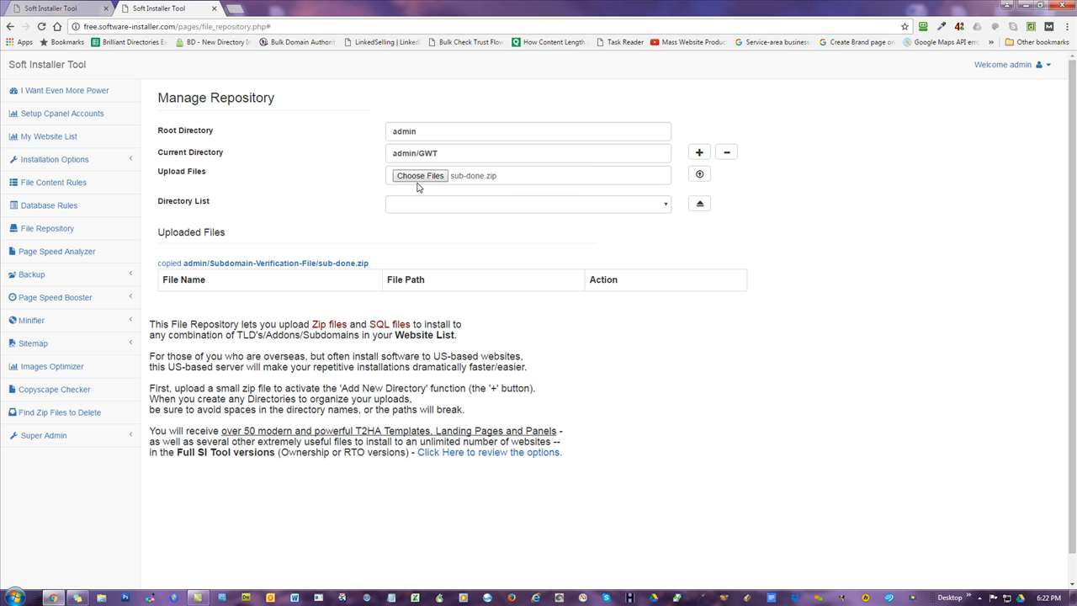
Step: Create a subdirectory named All inside admin/GWT
{"action": "left_click", "coordinate": [700, 152]}
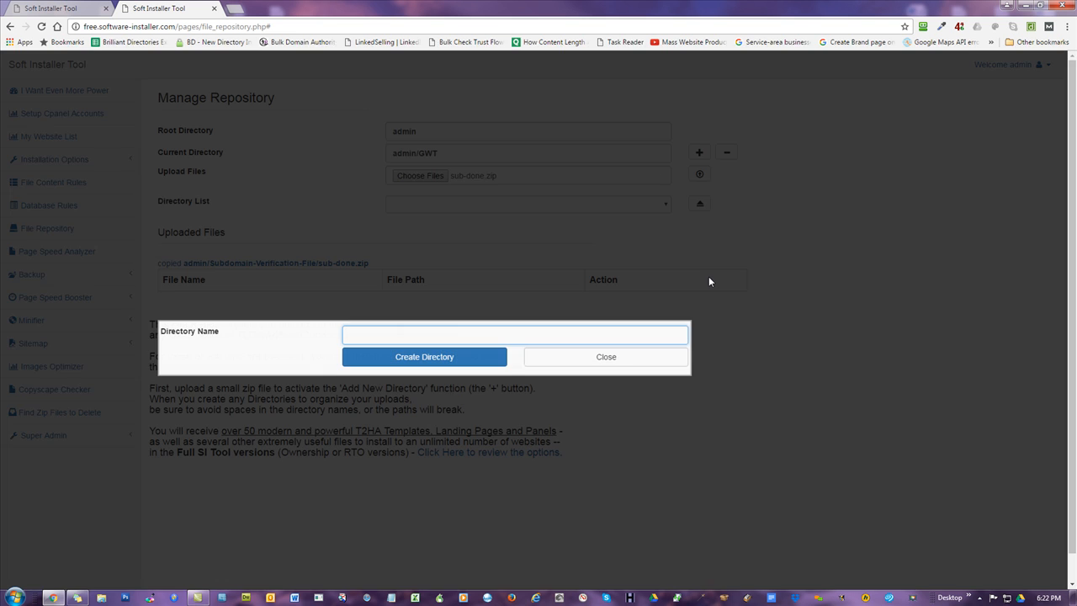
{"action": "type", "text": "Ab"}
{"action": "key", "text": "Return"}
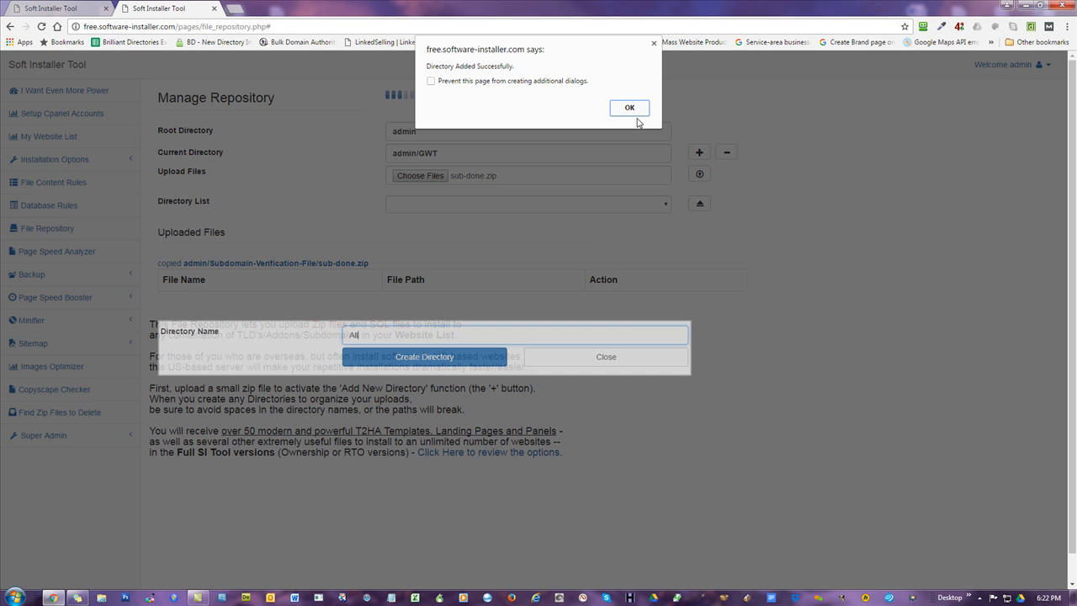
{"action": "left_click", "coordinate": [638, 108]}
Step: Shrink the browser window to expose the desktop and look through the Mine, Bob and John subdirectories, returning to admin/GWT
{"action": "left_click", "coordinate": [456, 206]}
{"action": "left_click", "coordinate": [413, 248]}
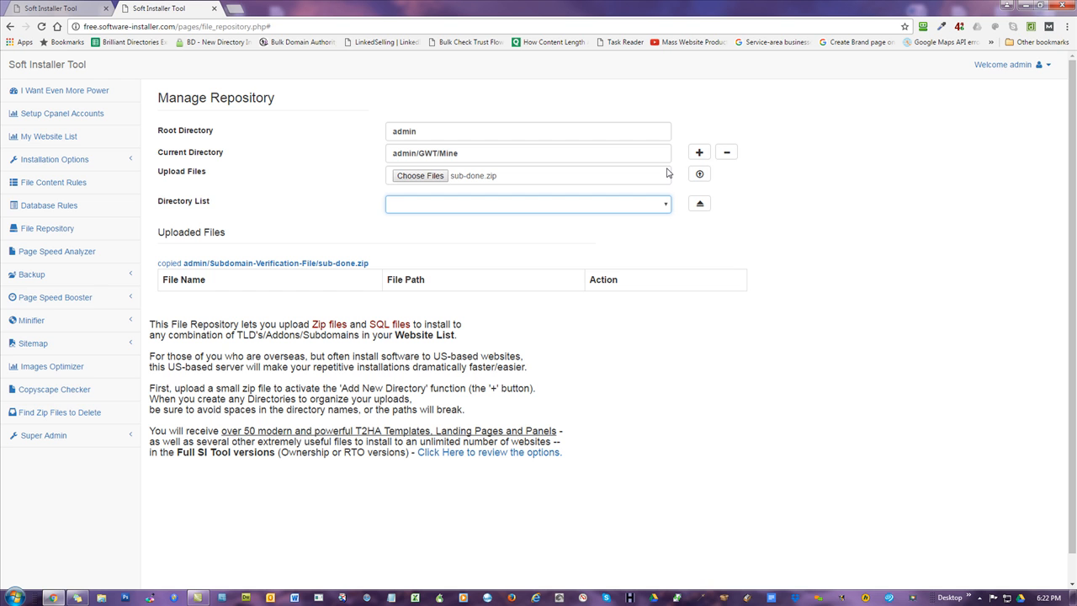
{"action": "double_click", "coordinate": [386, 8]}
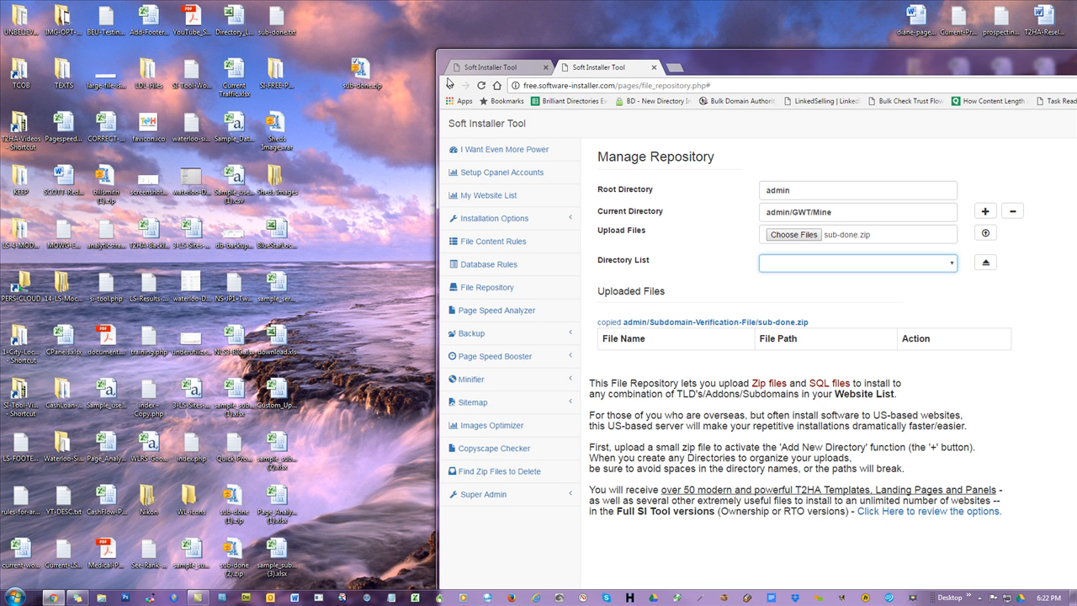
{"action": "left_click", "coordinate": [985, 262]}
{"action": "left_click", "coordinate": [810, 263]}
{"action": "left_click", "coordinate": [802, 291]}
{"action": "left_click", "coordinate": [985, 262]}
{"action": "left_click", "coordinate": [813, 264]}
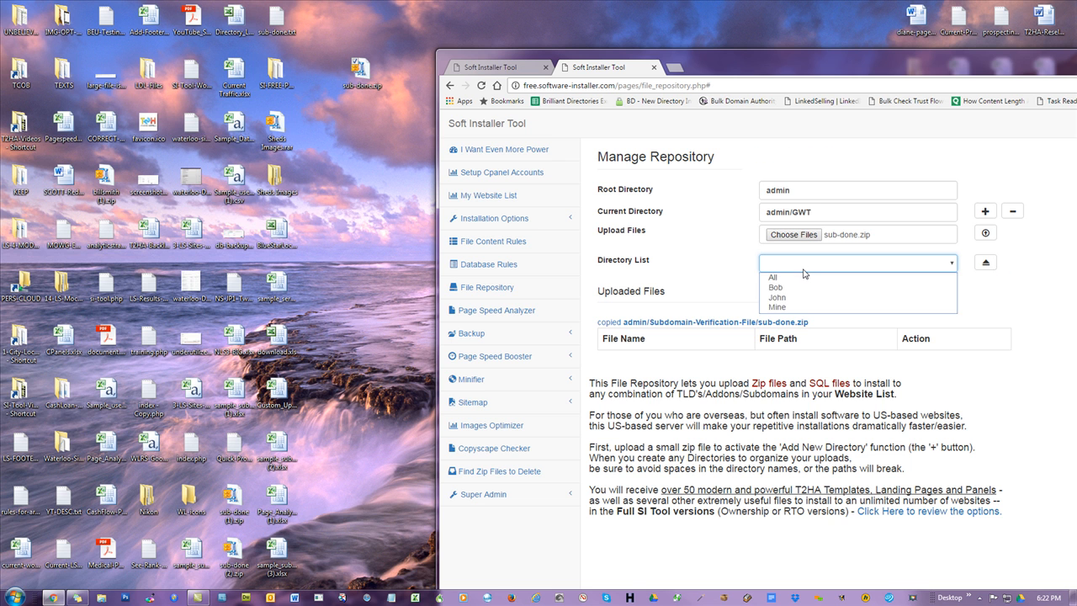
{"action": "left_click", "coordinate": [807, 297]}
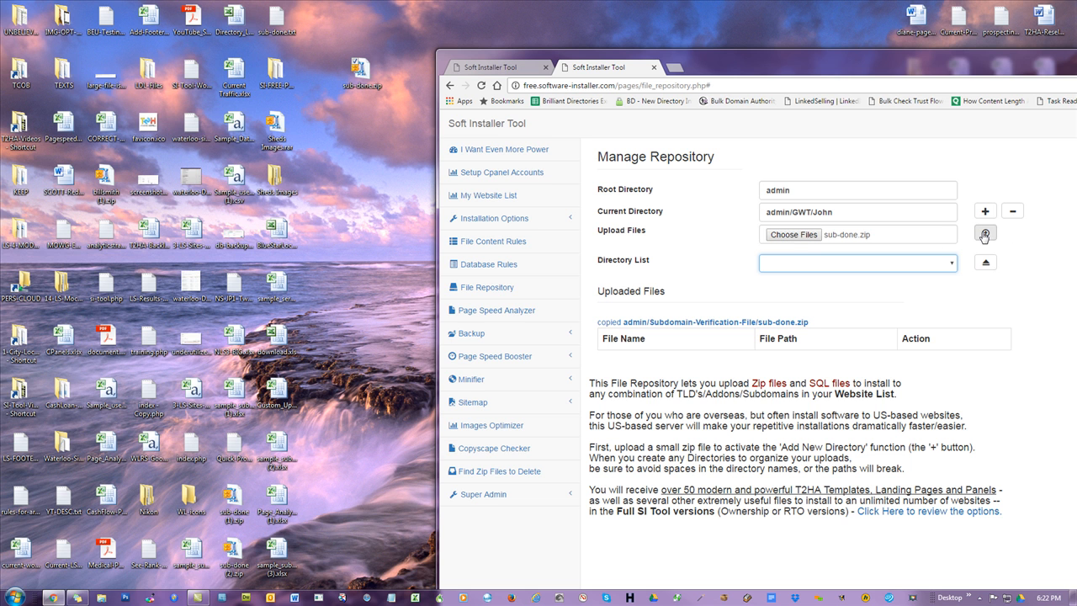
{"action": "left_click", "coordinate": [986, 262]}
Step: Upload sub-done.zip from the desktop into the admin/GWT directory
{"action": "left_click", "coordinate": [852, 266]}
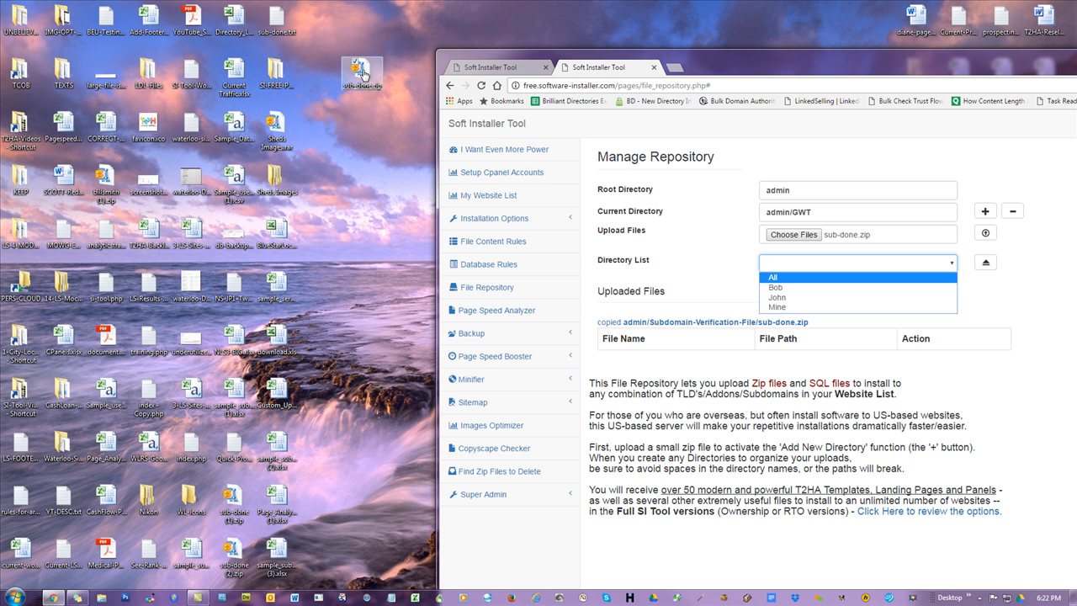
{"action": "left_click_drag", "start_coordinate": [359, 71], "coordinate": [789, 234]}
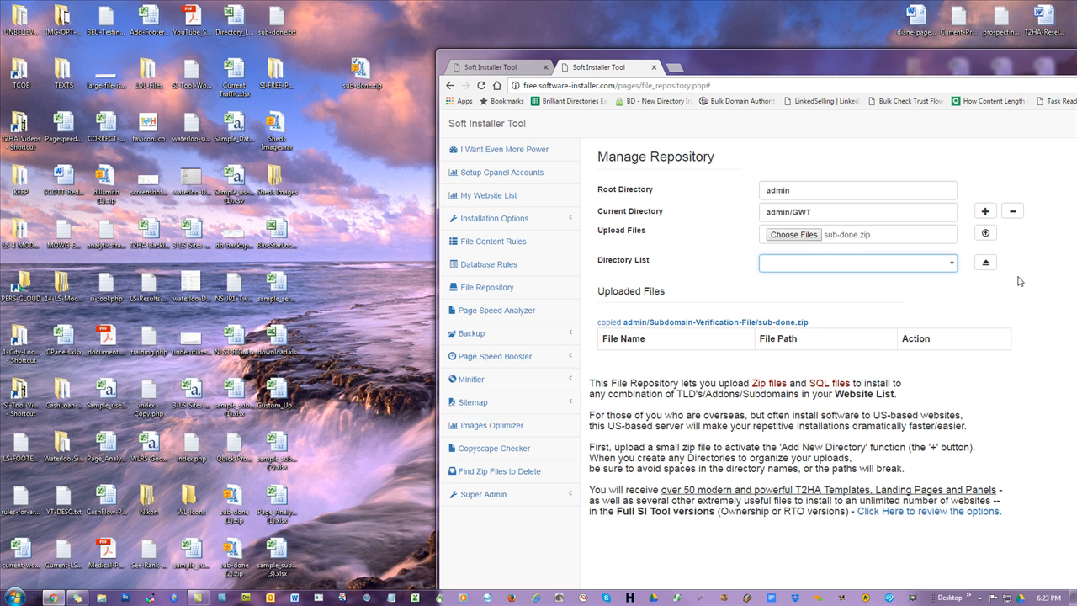
{"action": "left_click", "coordinate": [985, 233]}
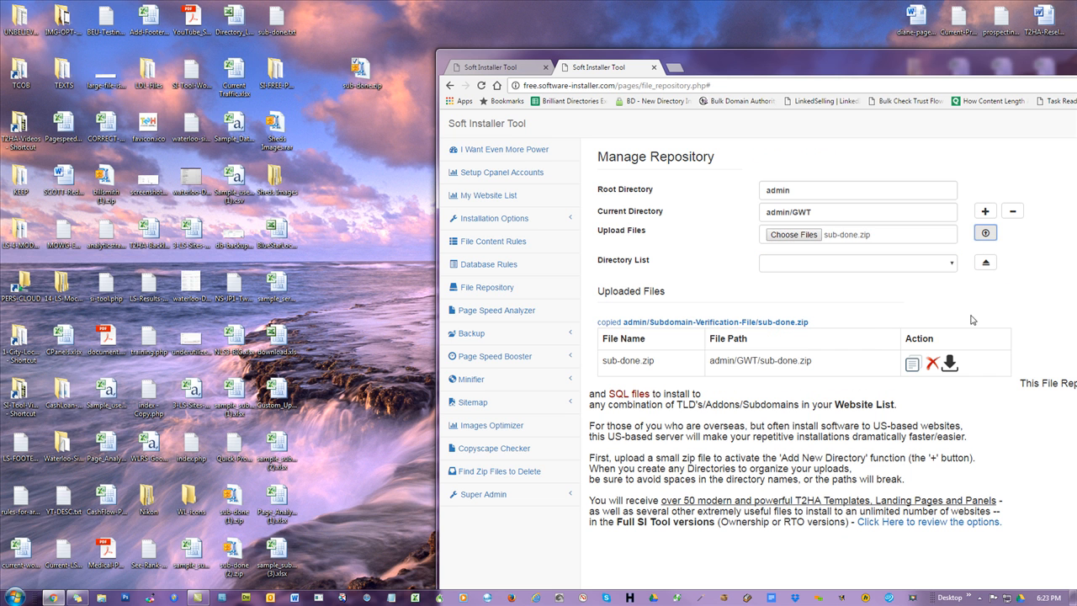
Step: Reopen the GWT directory and delete sub-done.zip from it, confirming the deletion
{"action": "left_click", "coordinate": [985, 262]}
{"action": "left_click", "coordinate": [791, 264]}
{"action": "left_click", "coordinate": [790, 276]}
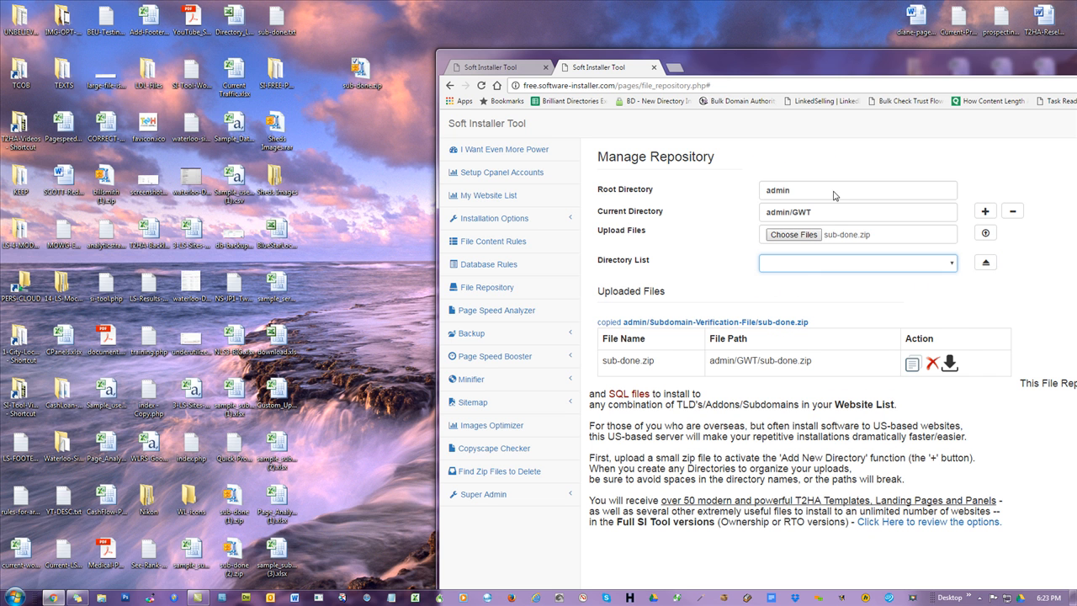
{"action": "left_click", "coordinate": [865, 264]}
{"action": "left_click", "coordinate": [865, 264]}
{"action": "left_click", "coordinate": [931, 364]}
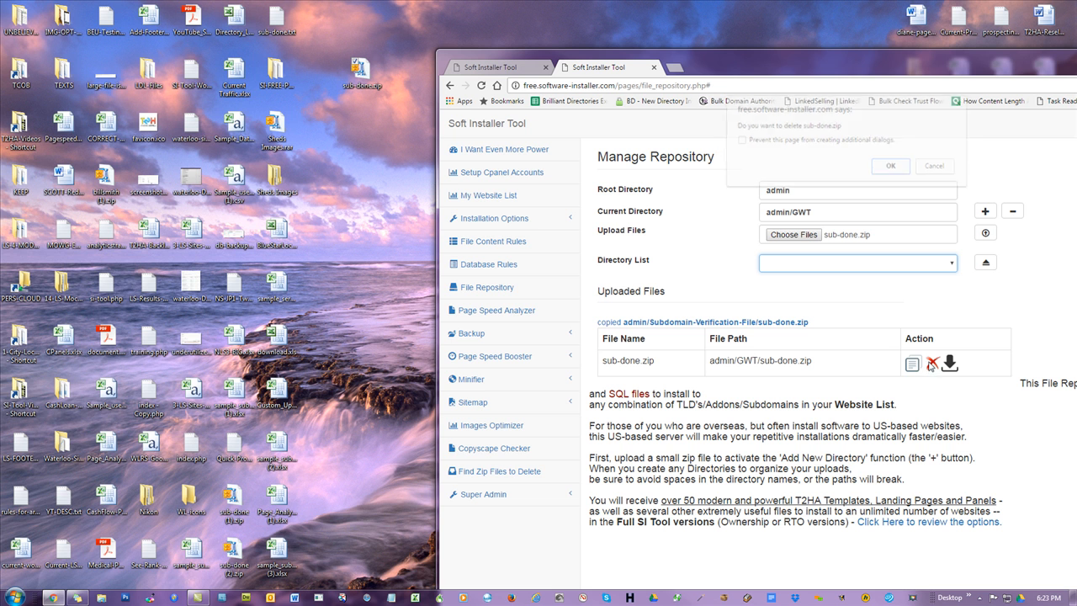
{"action": "left_click", "coordinate": [893, 166]}
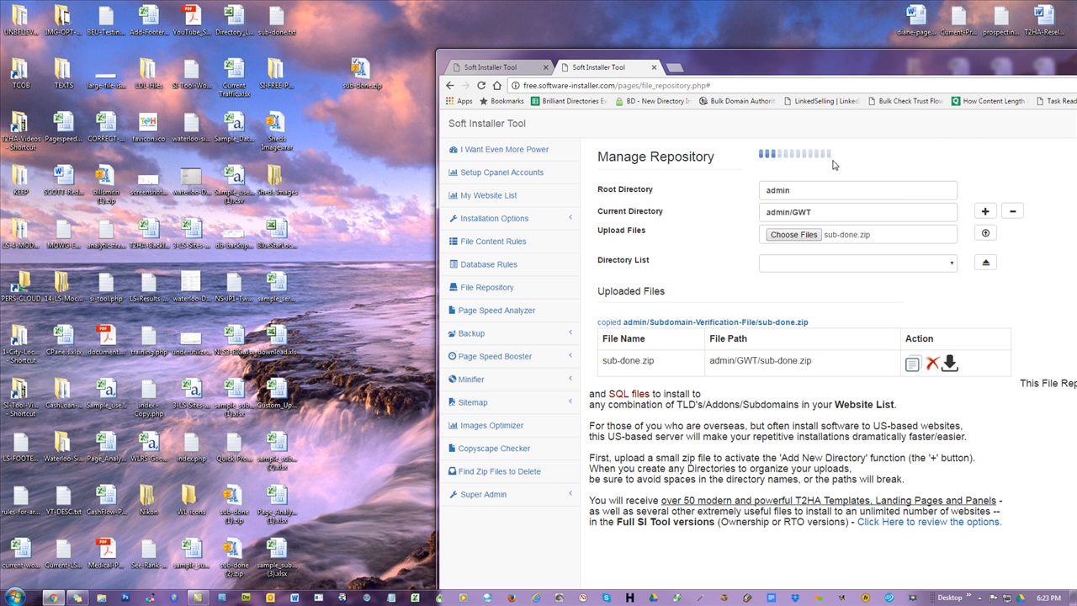
{"action": "left_click", "coordinate": [929, 168]}
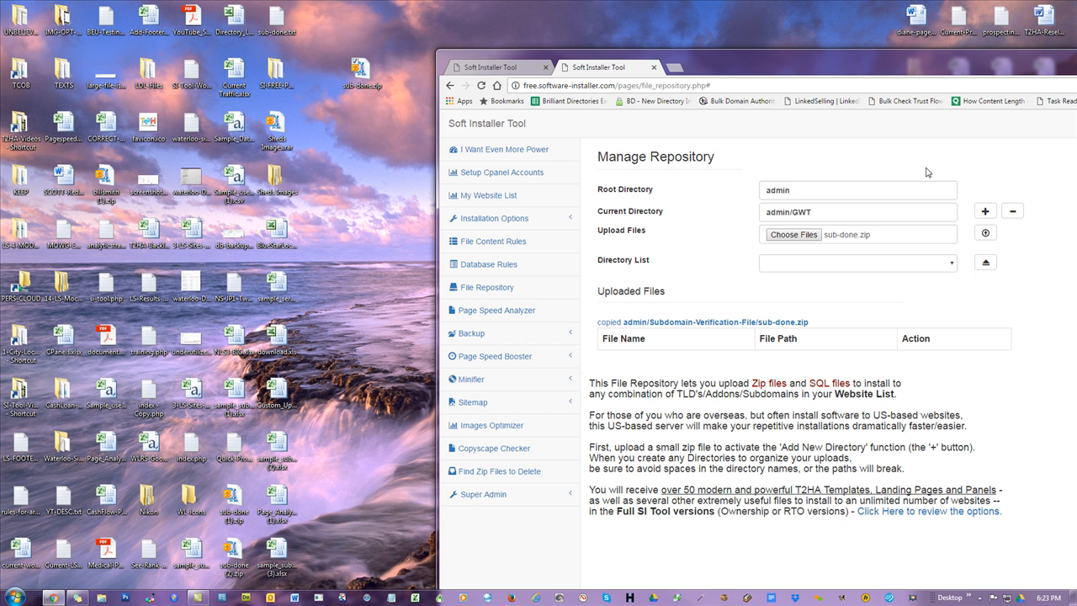
Step: Open the All subdirectory of admin/GWT and upload sub-done.zip into it
{"action": "left_click", "coordinate": [796, 268]}
{"action": "left_click", "coordinate": [778, 279]}
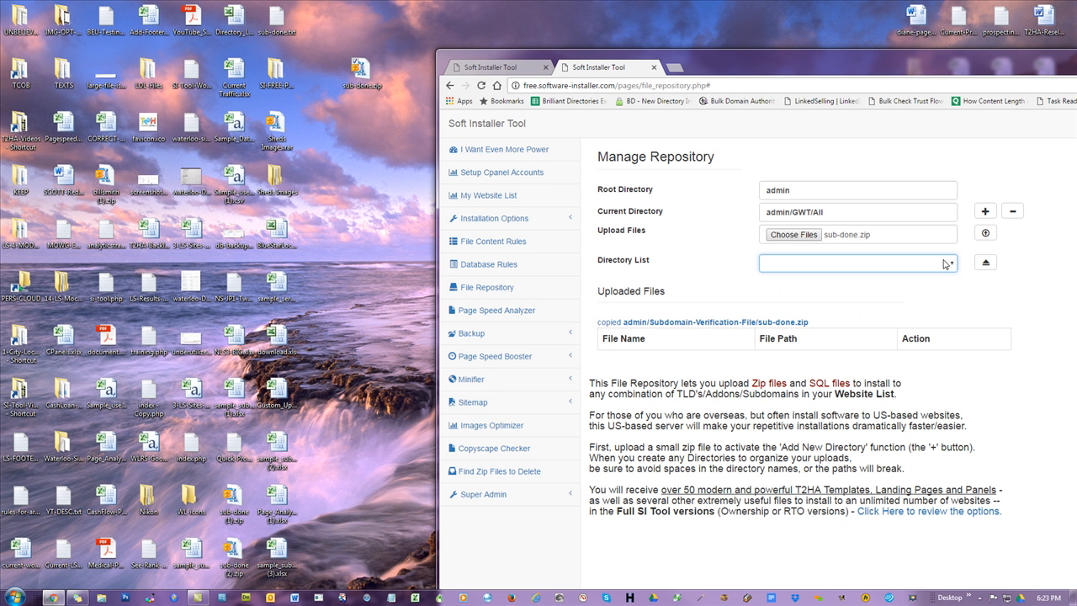
{"action": "left_click_drag", "start_coordinate": [765, 227], "coordinate": [782, 242]}
{"action": "left_click", "coordinate": [985, 233]}
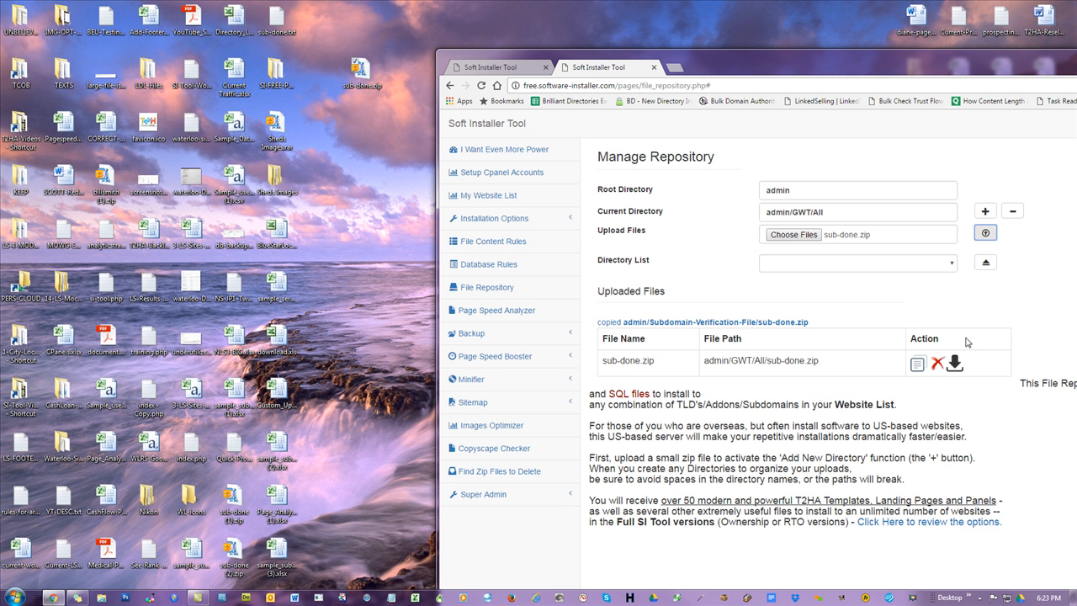
Step: Switch to the admin/GWT/Bob subdirectory and upload sub-done.zip from the desktop into it
{"action": "left_click", "coordinate": [984, 264]}
{"action": "left_click", "coordinate": [806, 264]}
{"action": "left_click", "coordinate": [783, 293]}
{"action": "left_click_drag", "start_coordinate": [360, 74], "coordinate": [793, 236]}
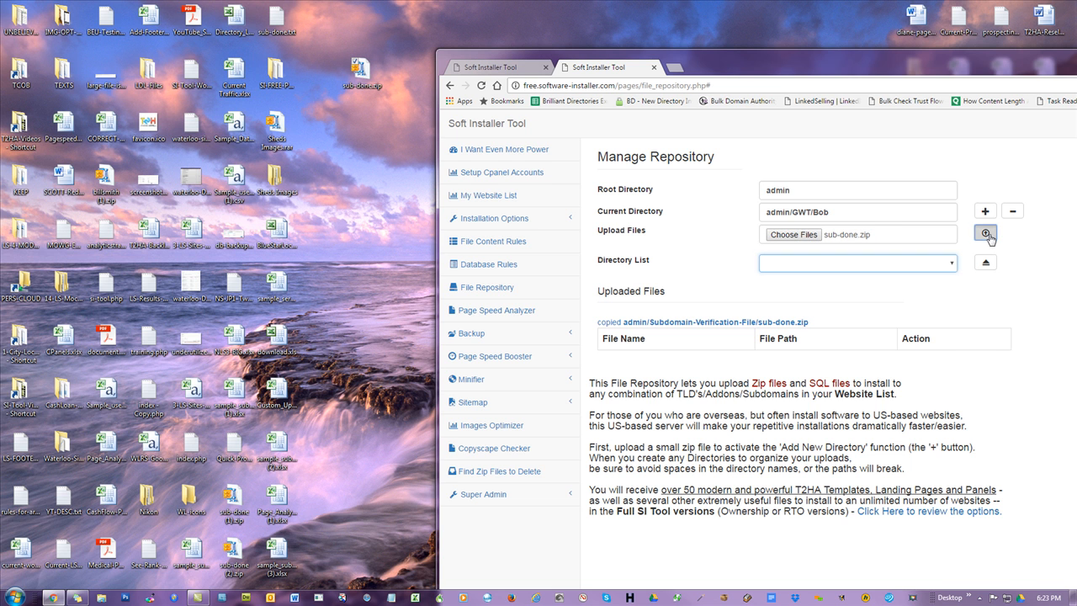
{"action": "left_click", "coordinate": [988, 236]}
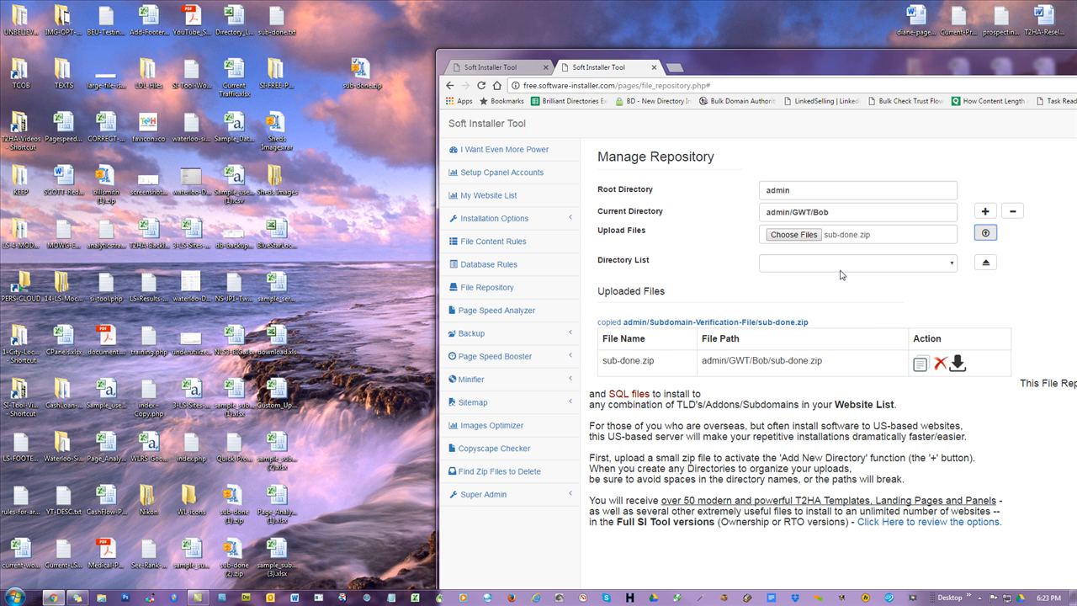
Step: Switch to the admin/GWT/John subdirectory and upload sub-done.zip from the desktop into it
{"action": "left_click", "coordinate": [986, 262]}
{"action": "left_click", "coordinate": [793, 267]}
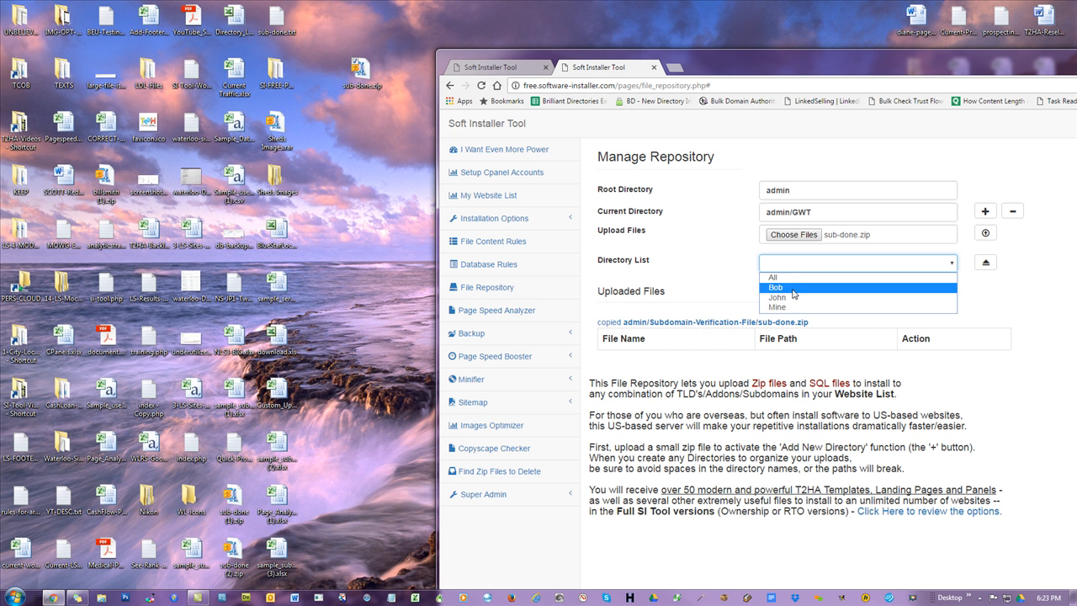
{"action": "left_click", "coordinate": [792, 301]}
{"action": "left_click_drag", "start_coordinate": [360, 71], "coordinate": [796, 235]}
{"action": "left_click", "coordinate": [985, 232]}
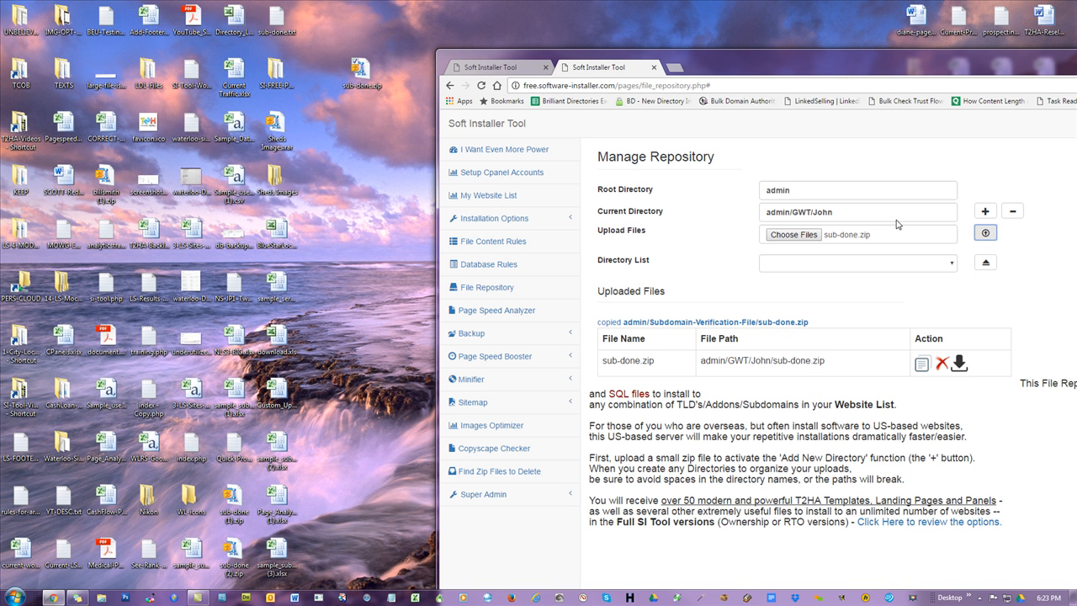
Step: Switch to the admin/GWT/Mine subdirectory and upload sub-done.zip into it
{"action": "left_click", "coordinate": [985, 261]}
{"action": "left_click", "coordinate": [839, 263]}
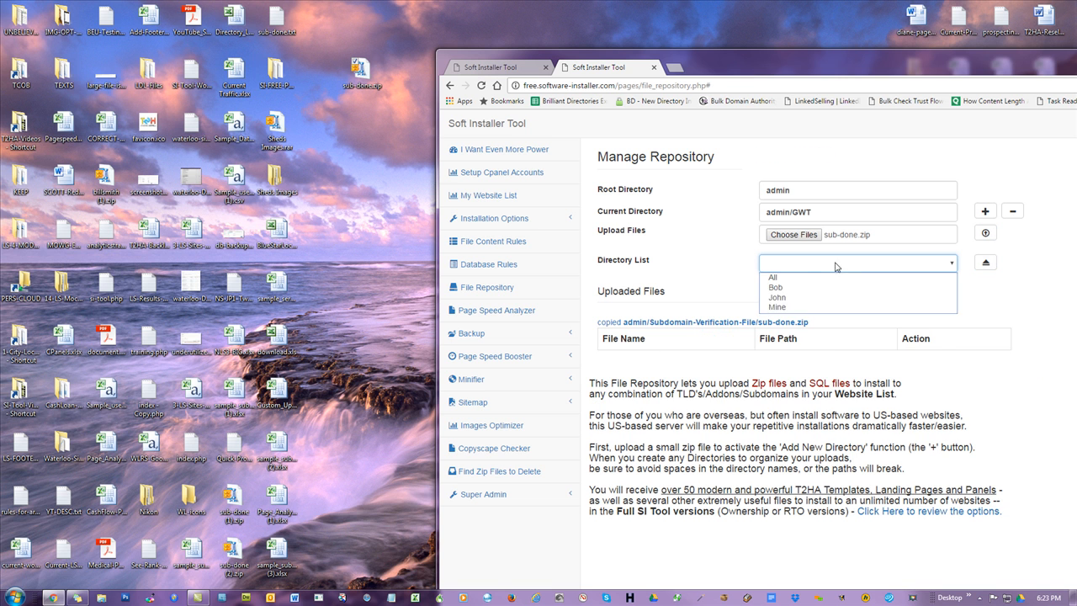
{"action": "left_click", "coordinate": [787, 308]}
{"action": "left_click", "coordinate": [985, 234]}
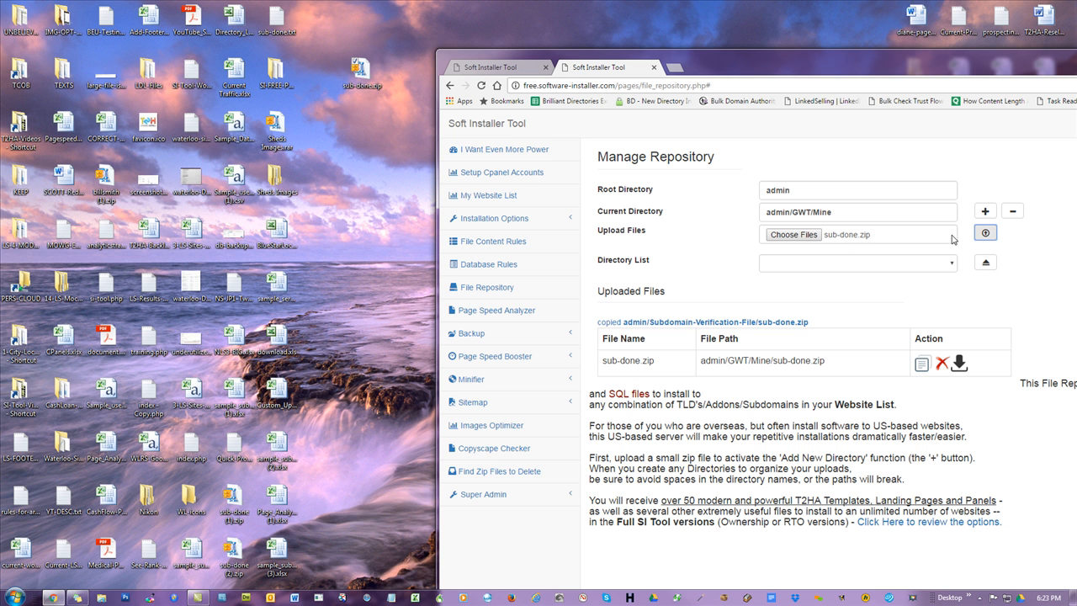
Step: Go back to admin/GWT and check the All and Bob subdirectories for their uploaded files
{"action": "left_click", "coordinate": [985, 262]}
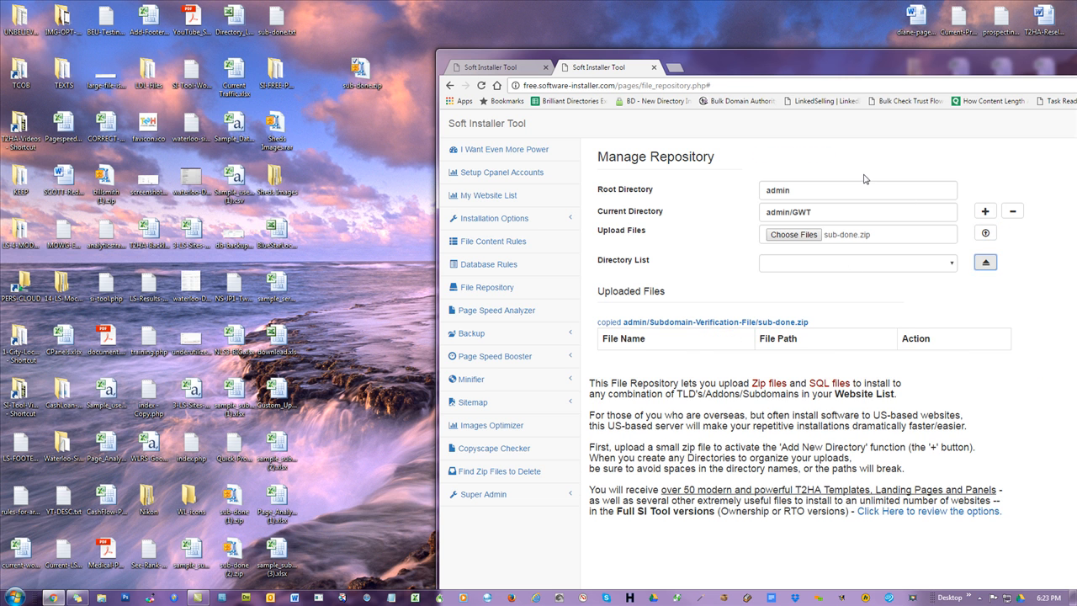
{"action": "left_click", "coordinate": [813, 269]}
{"action": "left_click", "coordinate": [797, 276]}
{"action": "left_click", "coordinate": [985, 262]}
{"action": "left_click", "coordinate": [816, 264]}
{"action": "left_click", "coordinate": [798, 276]}
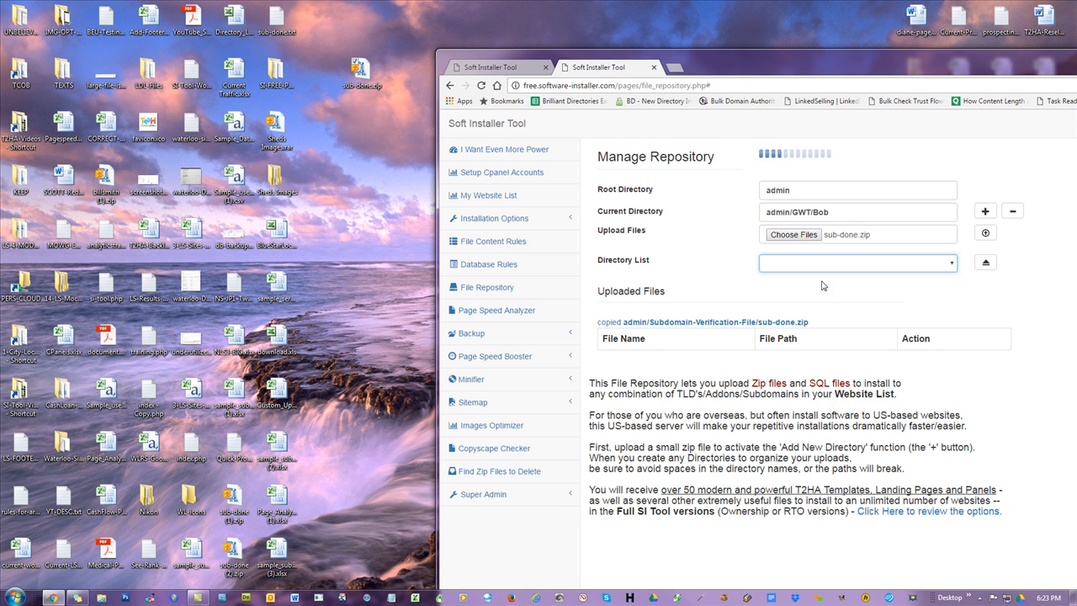
{"action": "left_click", "coordinate": [991, 266]}
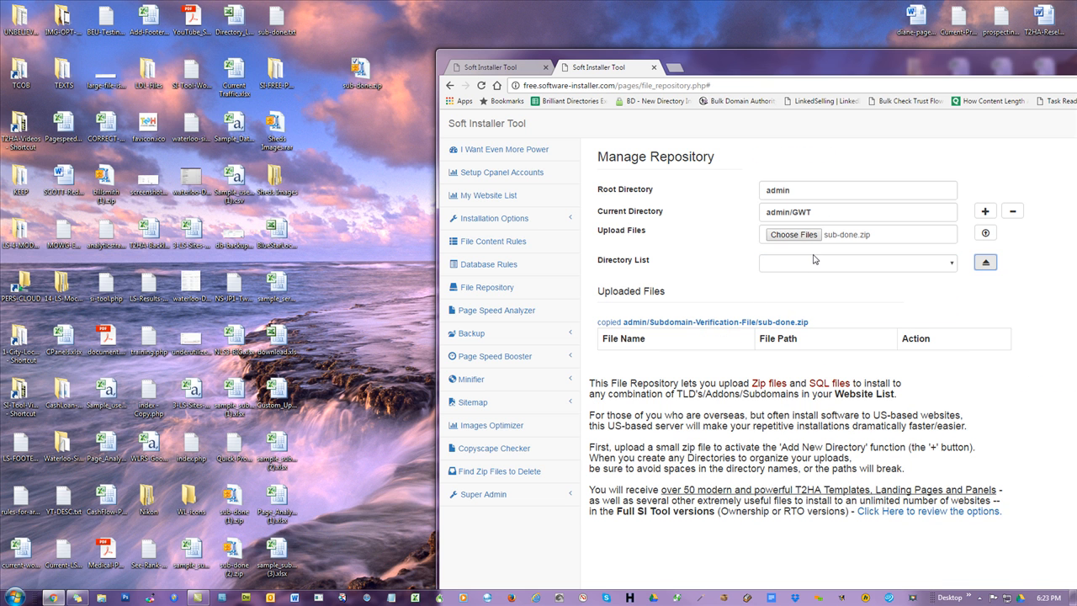
Step: Open the Mine subdirectory of admin/GWT and remove that directory together with its file
{"action": "left_click", "coordinate": [880, 264]}
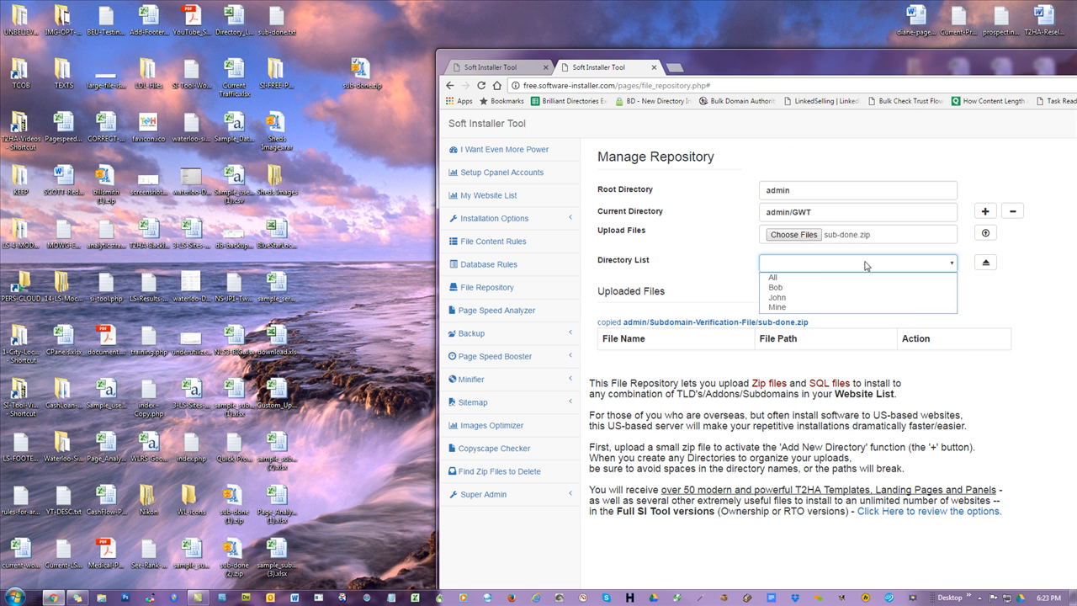
{"action": "left_click", "coordinate": [791, 308]}
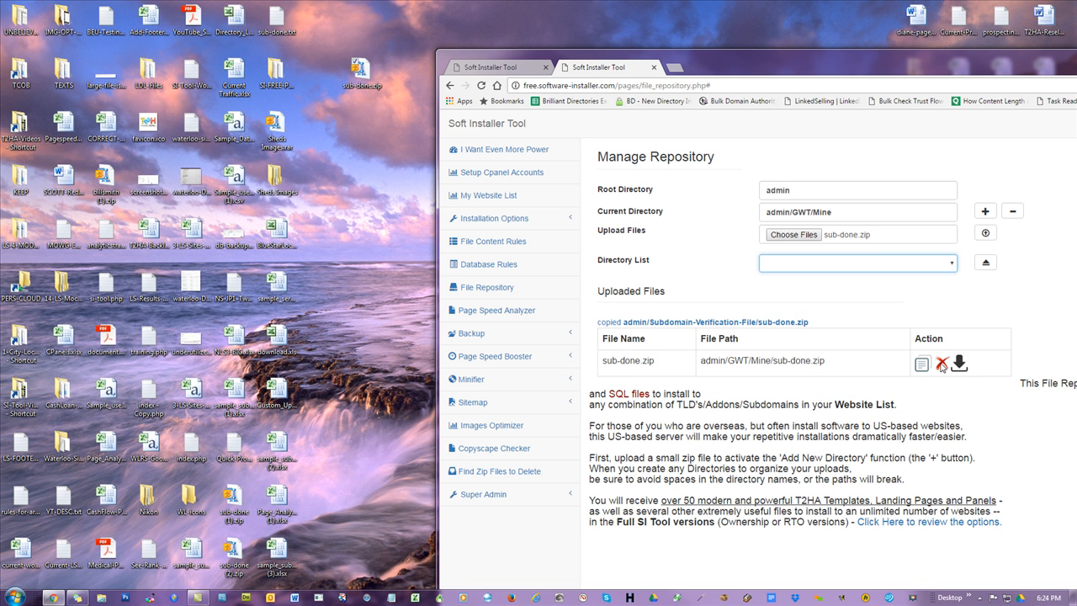
{"action": "left_click", "coordinate": [1012, 213]}
{"action": "left_click", "coordinate": [893, 167]}
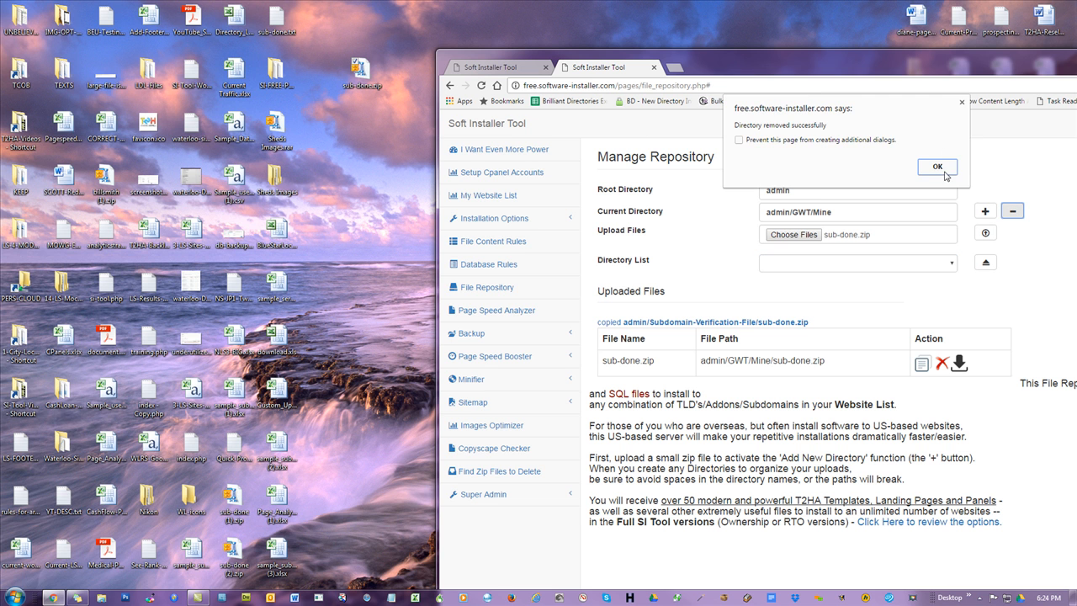
{"action": "left_click", "coordinate": [941, 167]}
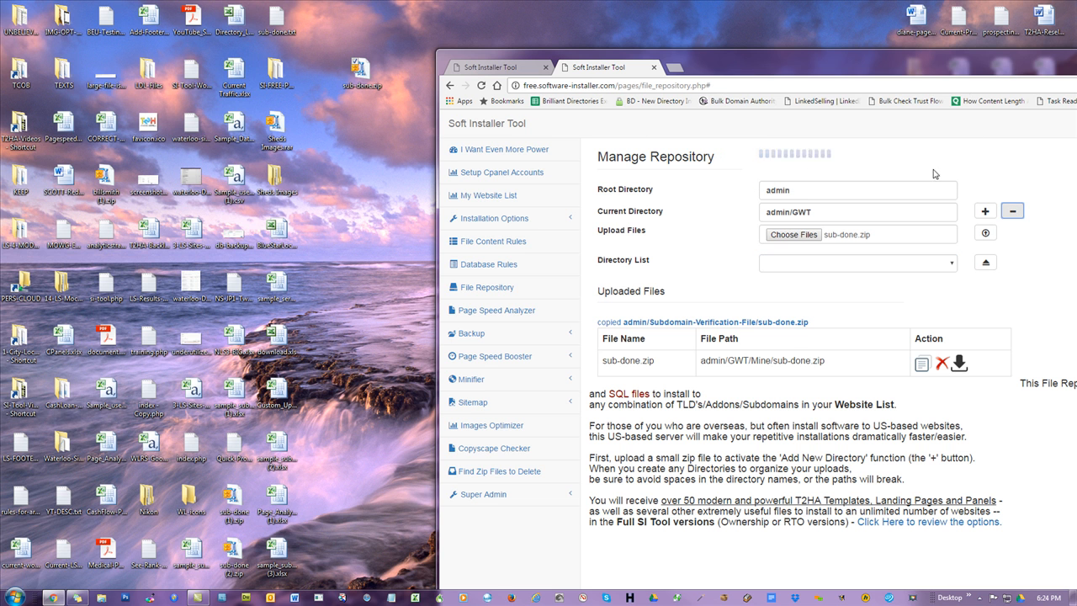
Step: Open the John subdirectory of admin/GWT and remove that directory together with its file
{"action": "left_click", "coordinate": [824, 267]}
{"action": "left_click", "coordinate": [776, 290]}
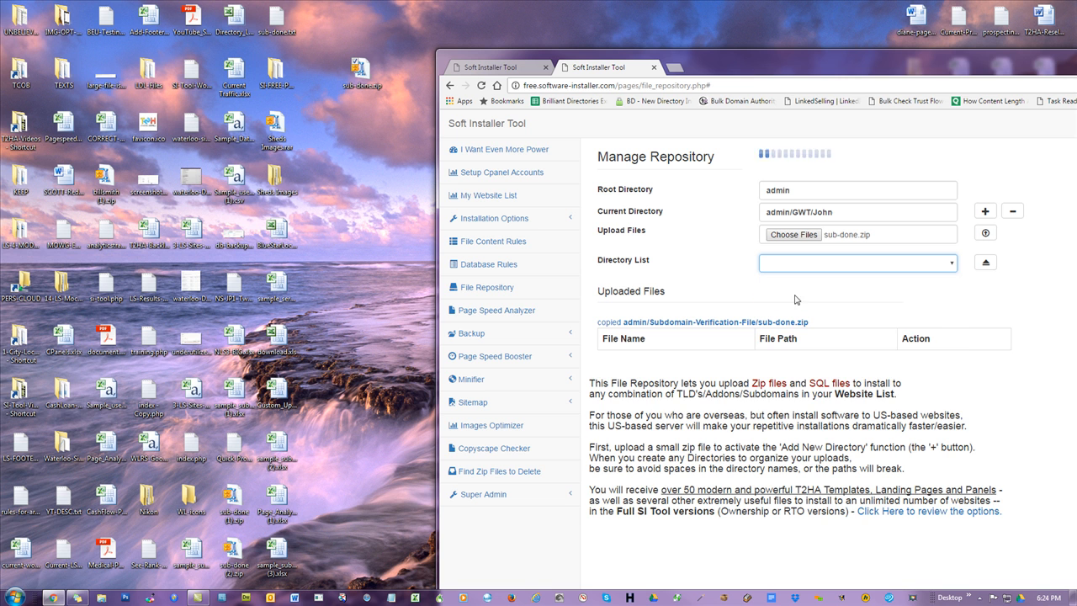
{"action": "left_click", "coordinate": [1014, 212]}
{"action": "left_click", "coordinate": [893, 168]}
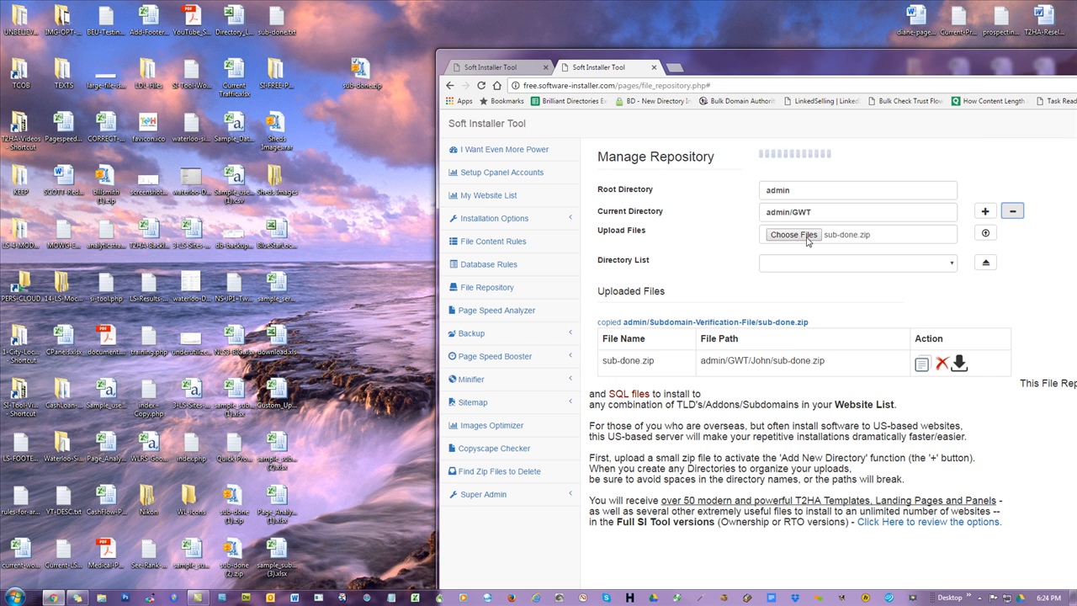
{"action": "left_click", "coordinate": [936, 167]}
Step: Go up to the admin directory and reopen GWT to refresh its subdirectory list
{"action": "left_click", "coordinate": [991, 263]}
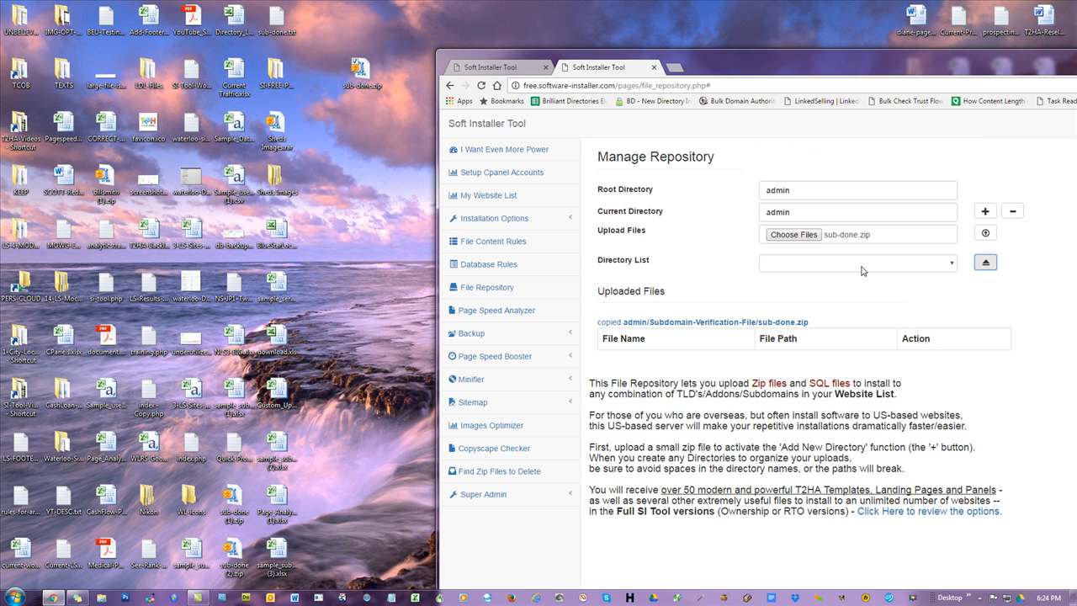
{"action": "left_click", "coordinate": [862, 269]}
{"action": "left_click", "coordinate": [837, 278]}
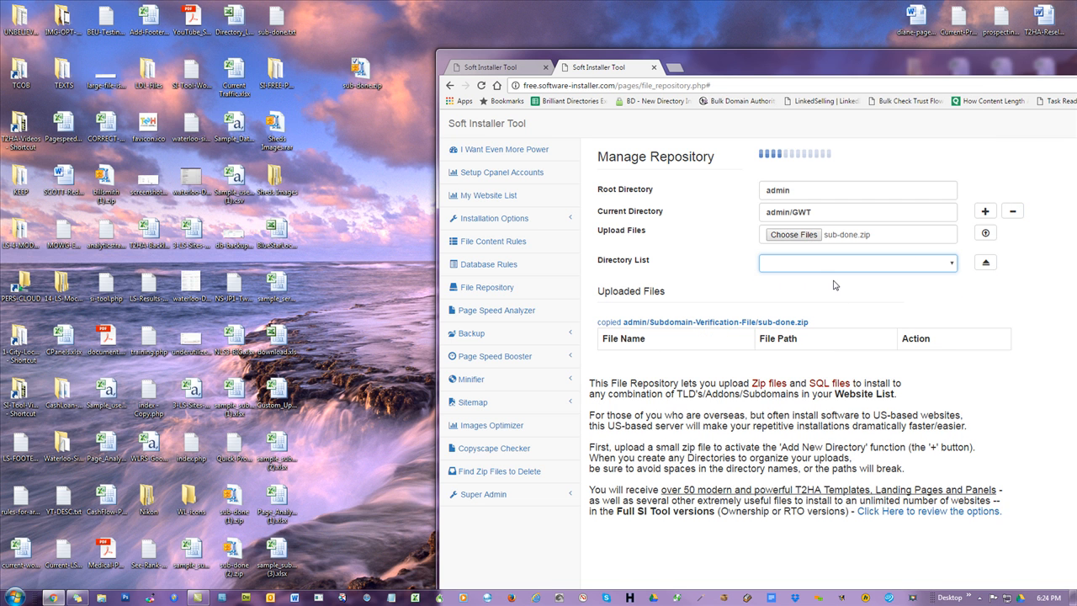
Step: Open the Bob subdirectory and delete sub-done.zip from it, confirming the deletion
{"action": "left_click", "coordinate": [826, 269]}
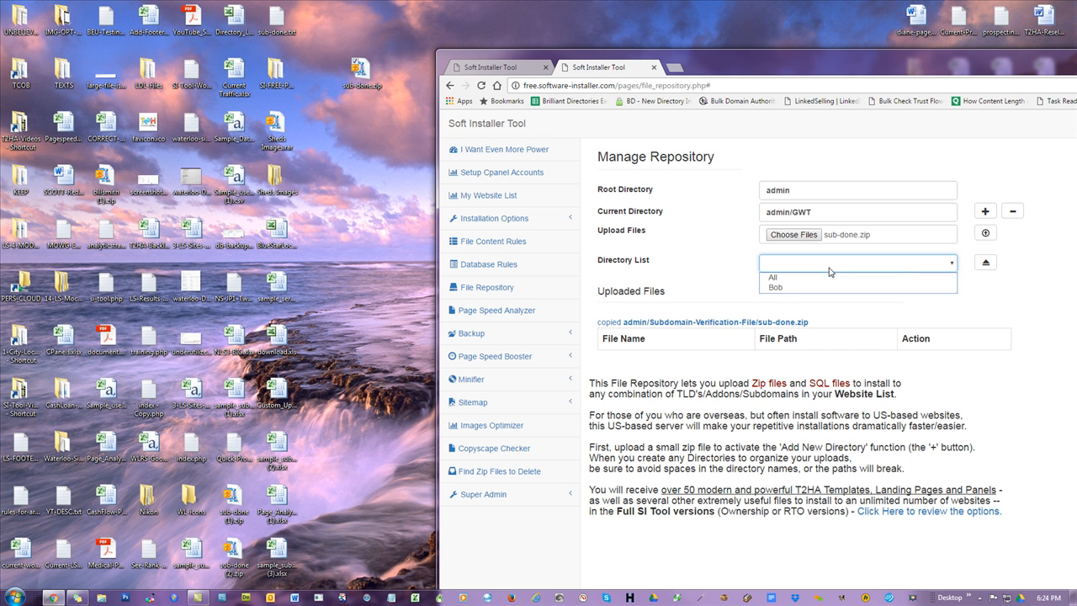
{"action": "left_click", "coordinate": [799, 289]}
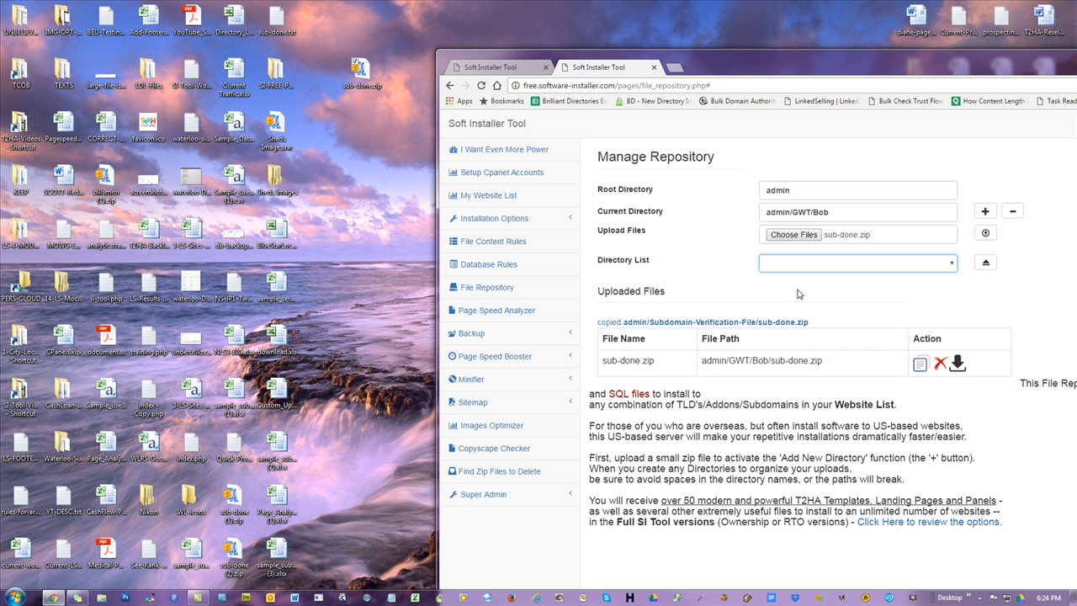
{"action": "left_click", "coordinate": [940, 363]}
{"action": "key", "text": "Return"}
{"action": "key", "text": "Return"}
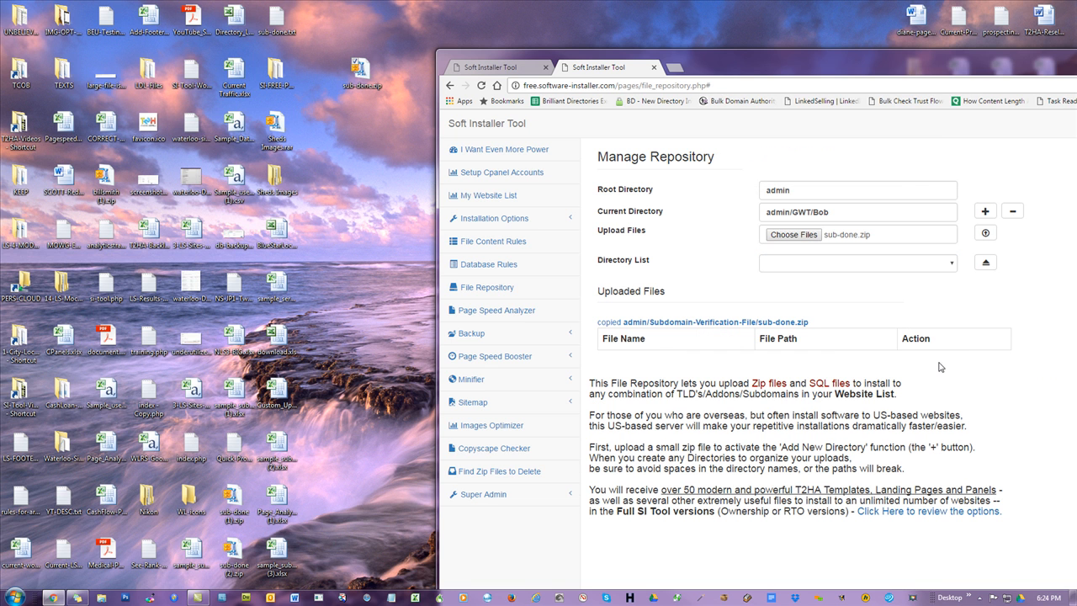
Step: Remove the empty Bob subdirectory from admin/GWT and confirm its removal
{"action": "left_click", "coordinate": [986, 262]}
{"action": "left_click", "coordinate": [942, 262]}
{"action": "left_click", "coordinate": [942, 287]}
{"action": "left_click", "coordinate": [1012, 211]}
{"action": "key", "text": "Return"}
{"action": "key", "text": "Return"}
Step: Remove the GWT directory from admin and confirm its removal
{"action": "left_click", "coordinate": [1013, 214]}
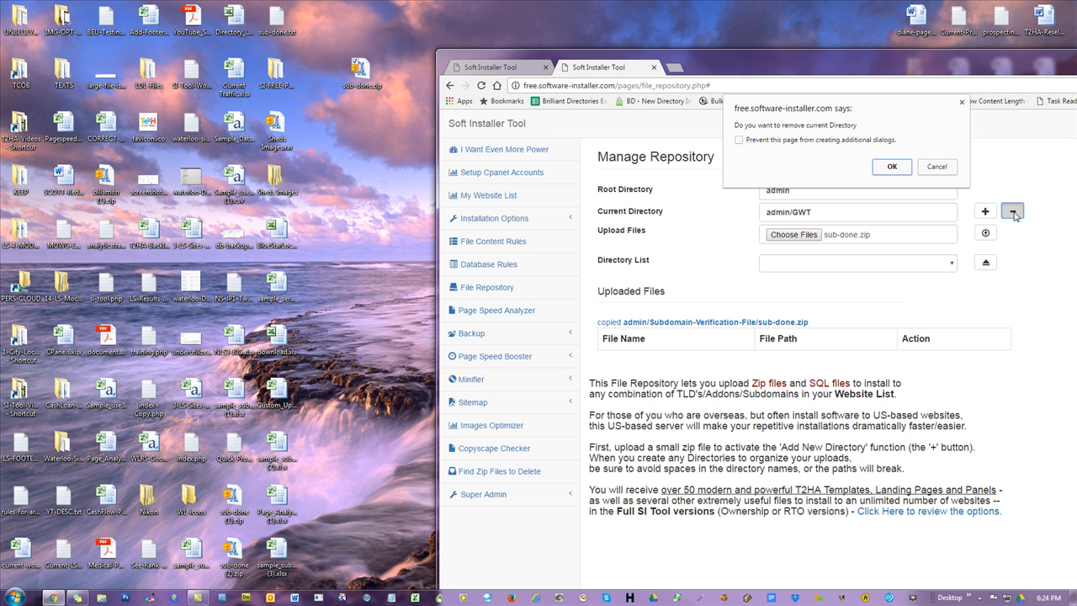
{"action": "key", "text": "Return"}
{"action": "key", "text": "Return"}
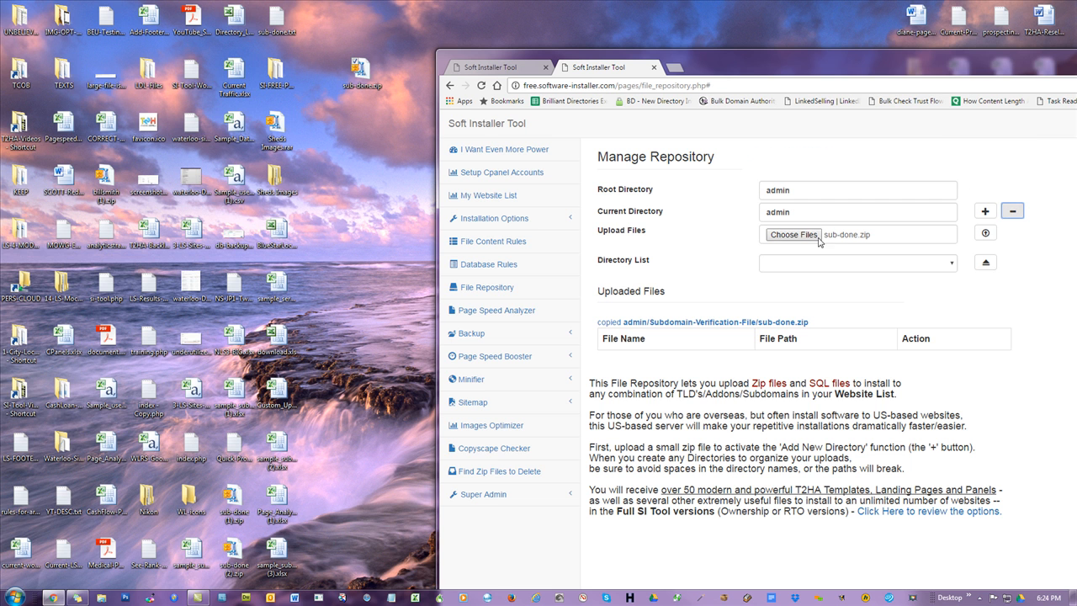
Step: Open the Subdomain-Verification-File directory under admin and remove it, confirming the removal
{"action": "left_click", "coordinate": [816, 266]}
{"action": "left_click", "coordinate": [816, 276]}
{"action": "left_click", "coordinate": [1013, 211]}
{"action": "key", "text": "Return"}
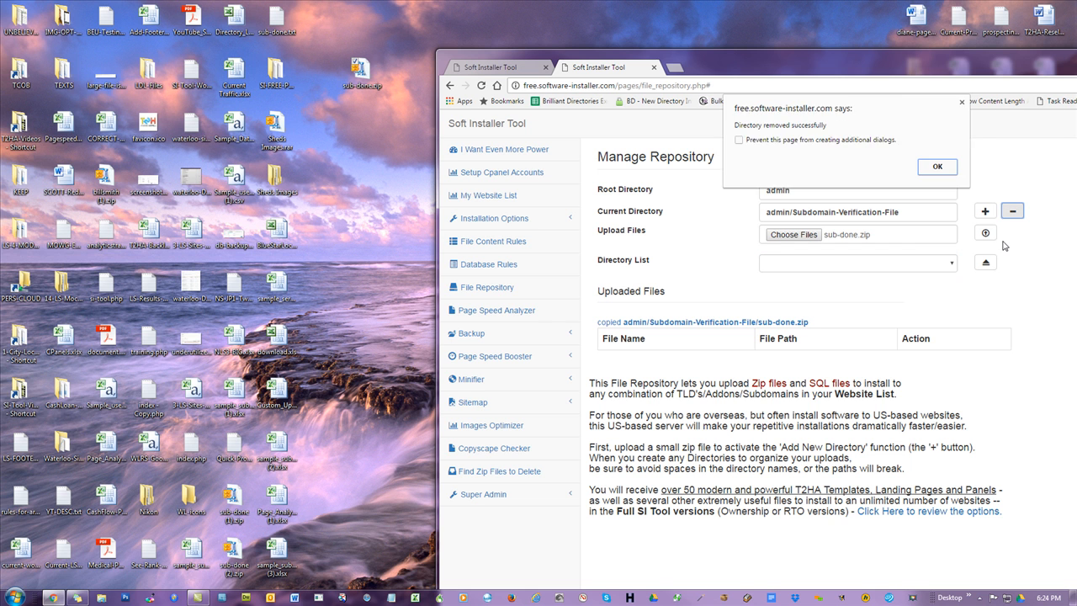
{"action": "key", "text": "Return"}
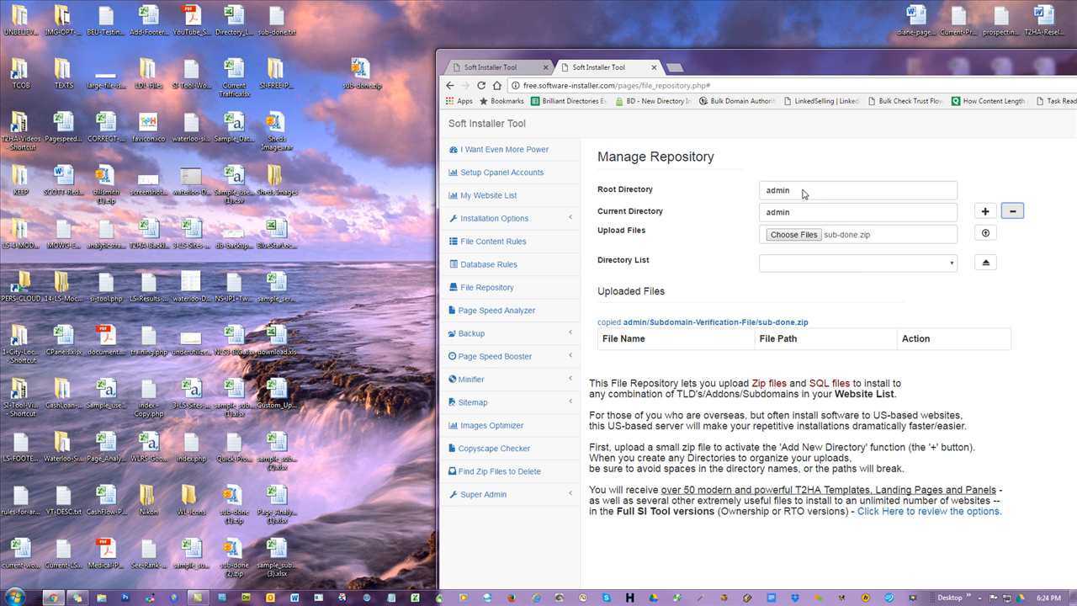
Step: Open the File Repository of software-installer.com in a new browser tab and examine its whole list of directories
{"action": "left_click", "coordinate": [678, 69]}
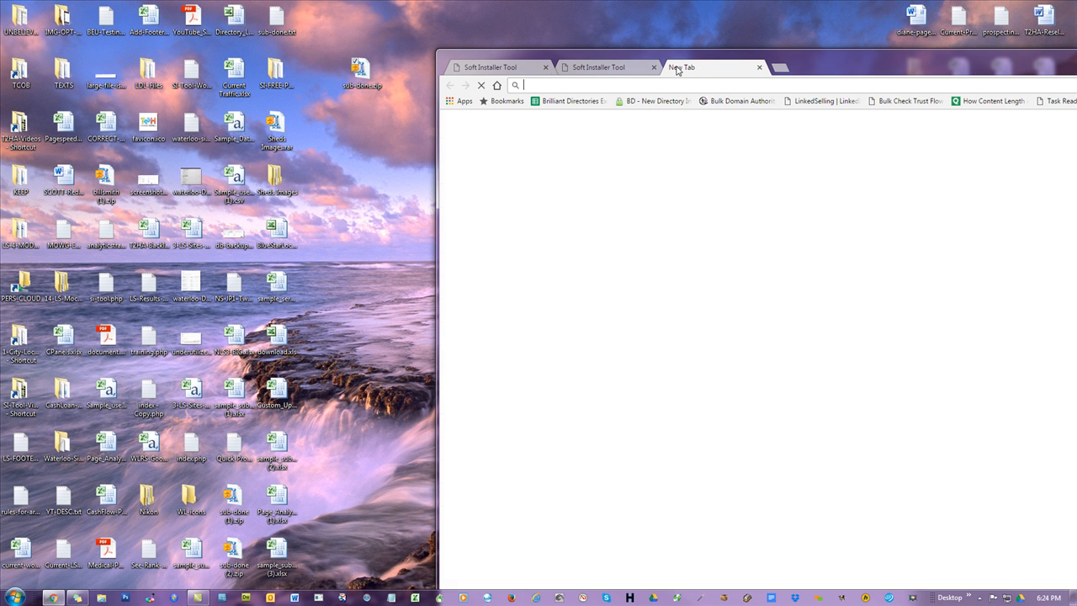
{"action": "type", "text": "sfoftware-installer.com"}
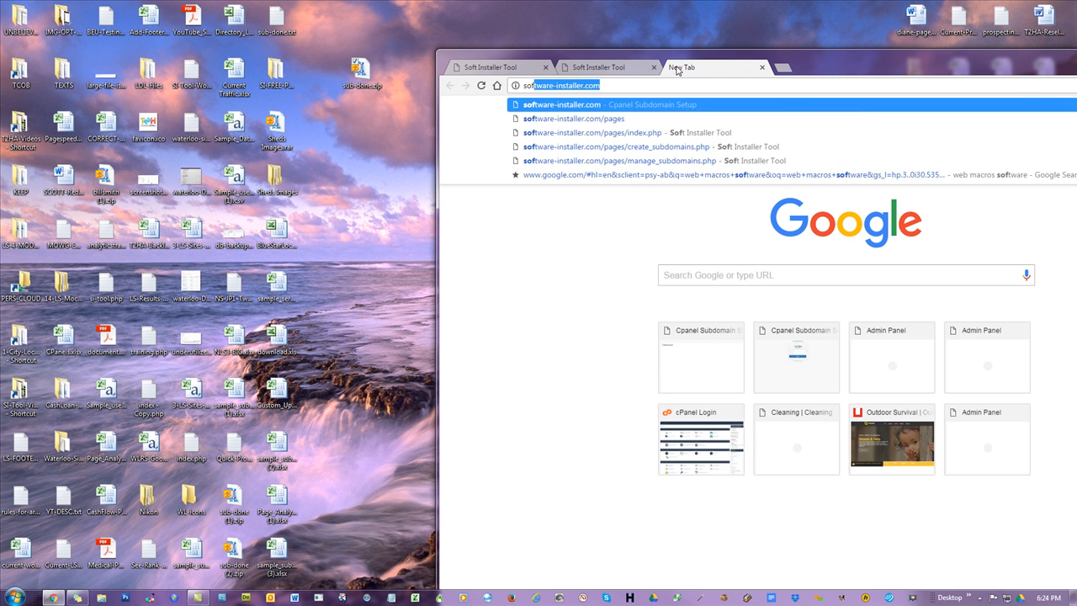
{"action": "key", "text": "Return"}
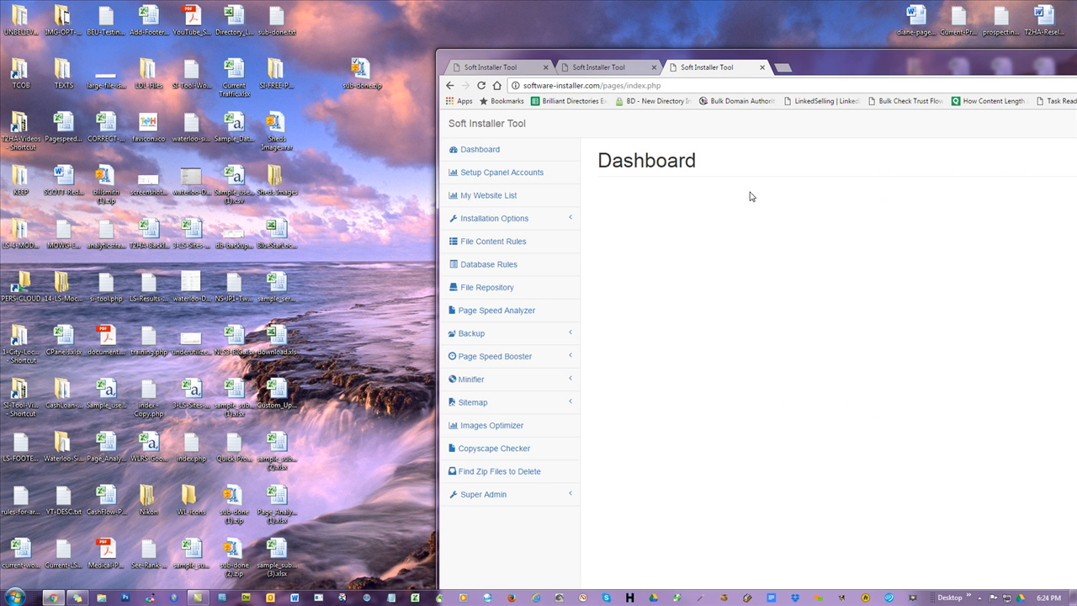
{"action": "left_click", "coordinate": [509, 289]}
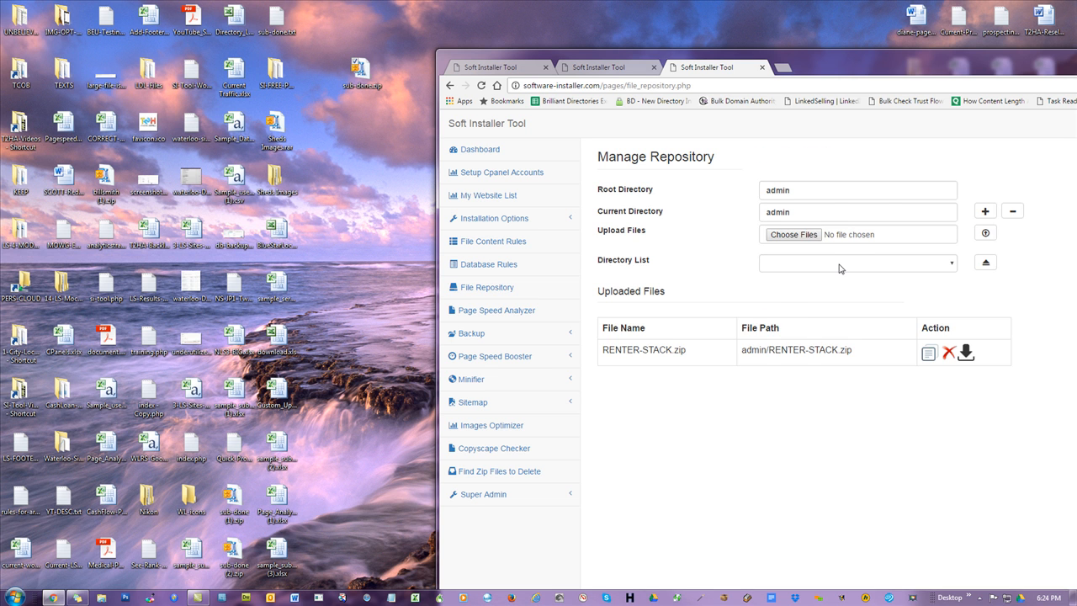
{"action": "left_click", "coordinate": [841, 267]}
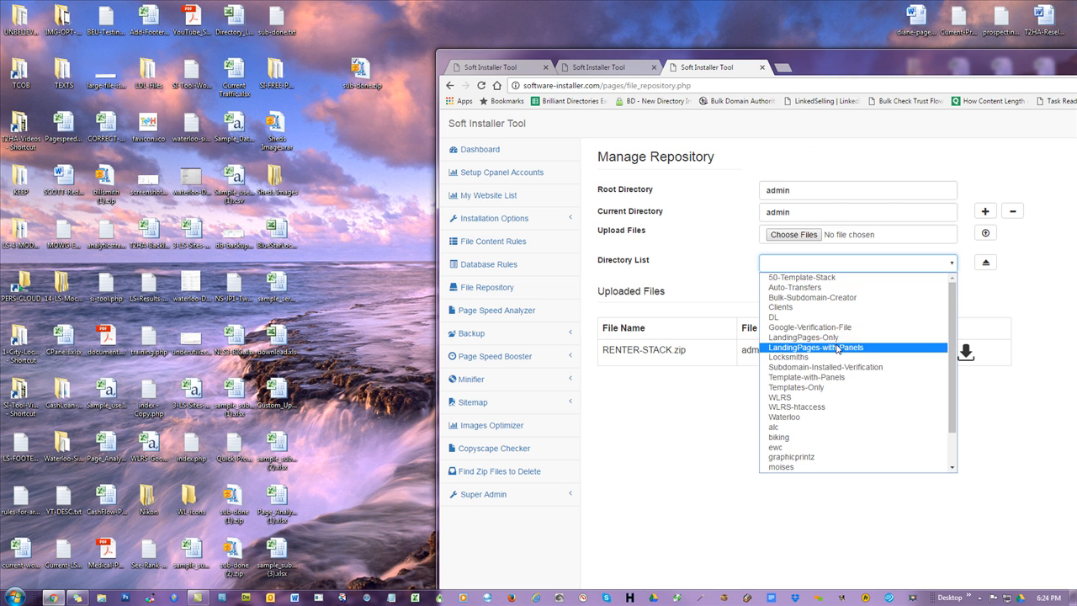
{"action": "scroll", "coordinate": [837, 349], "scroll_direction": "down", "scroll_amount": 2}
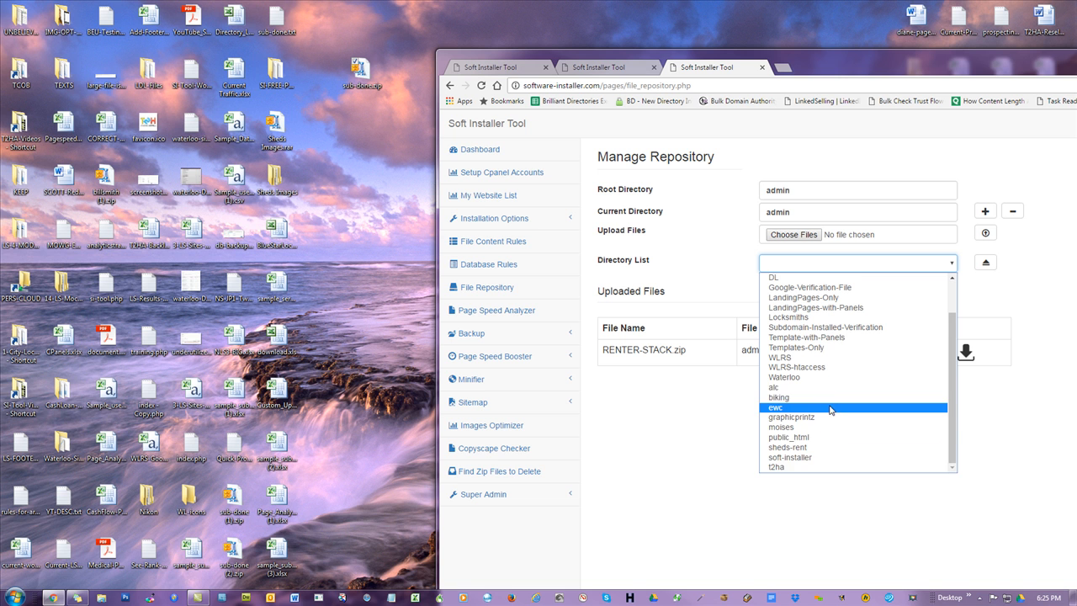
{"action": "scroll", "coordinate": [830, 408], "scroll_direction": "up", "scroll_amount": 2}
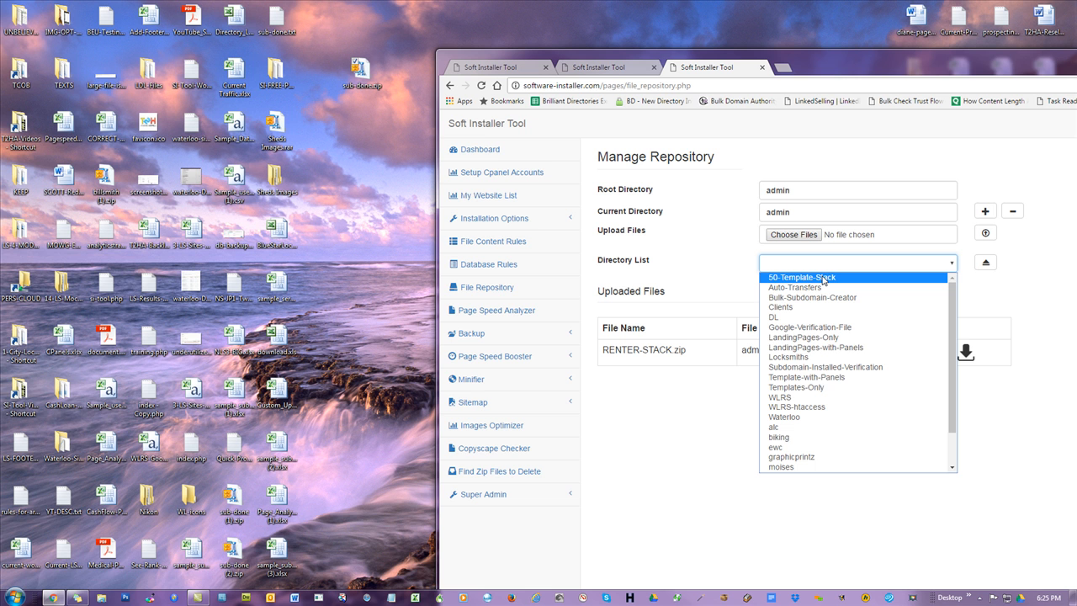
{"action": "left_click", "coordinate": [673, 412]}
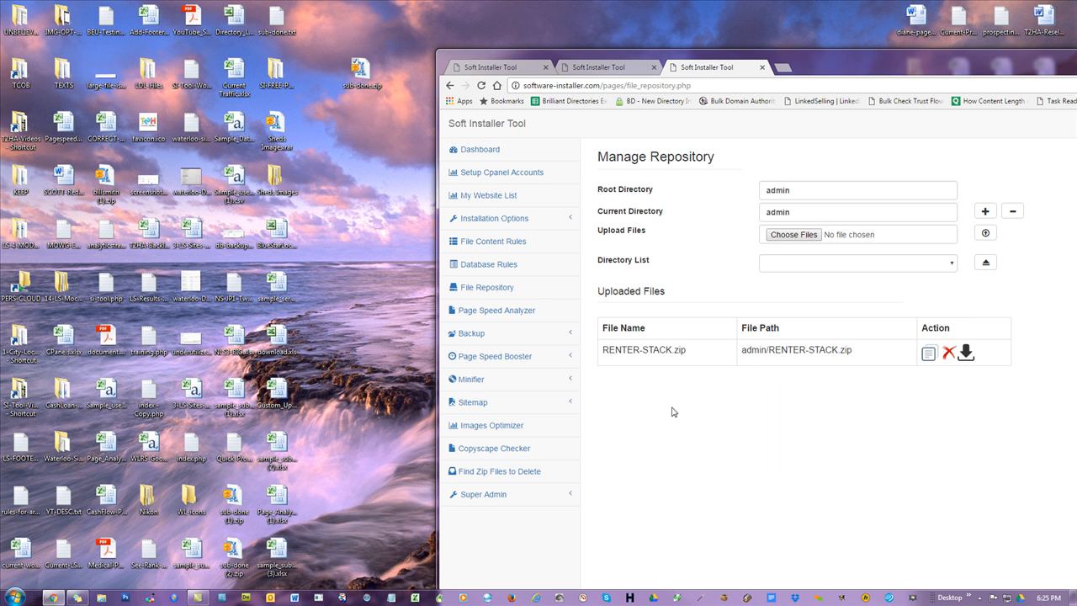